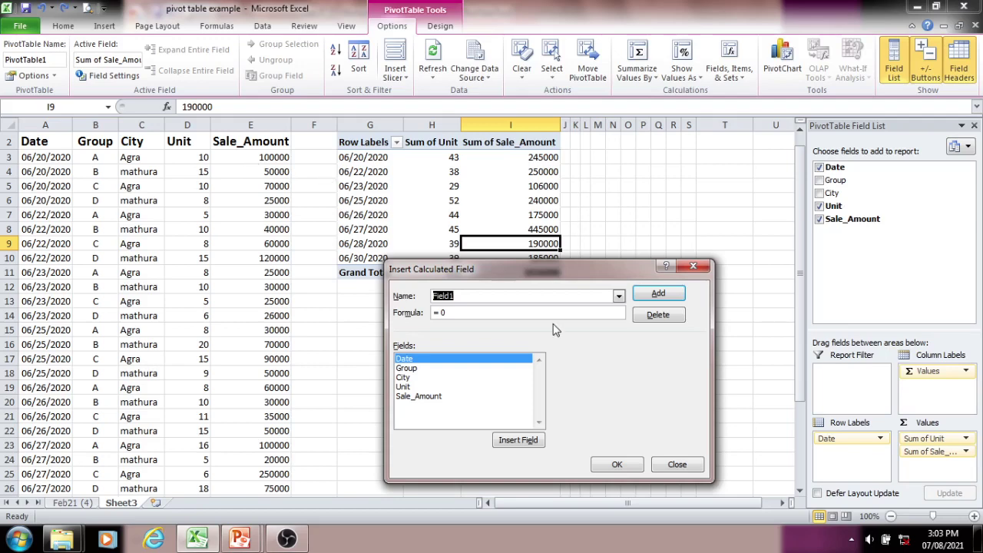
- Add a calculated field named unitpercost with the formula =sale_amount/unit to the pivot table
{"action": "type", "text": "unitpercost"}
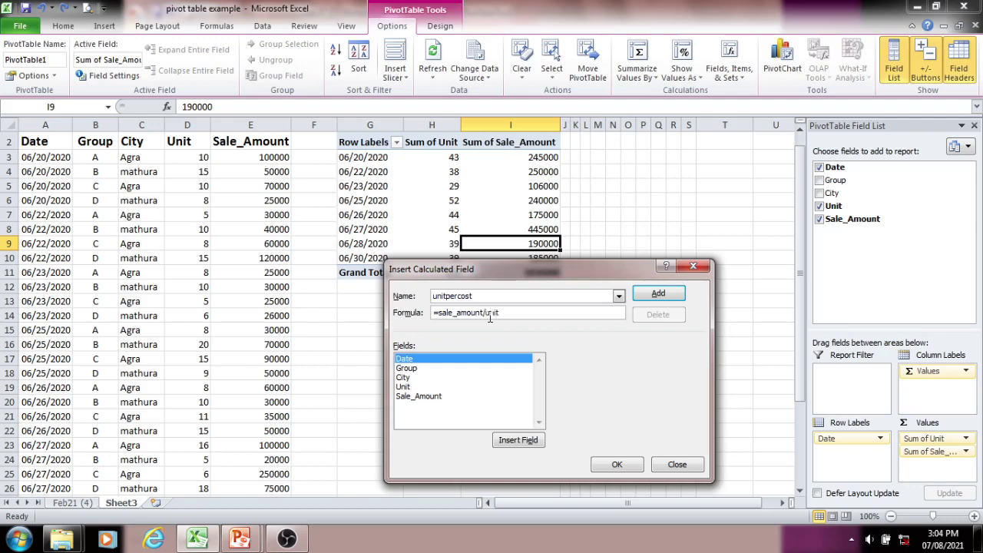
{"action": "left_click", "coordinate": [652, 297]}
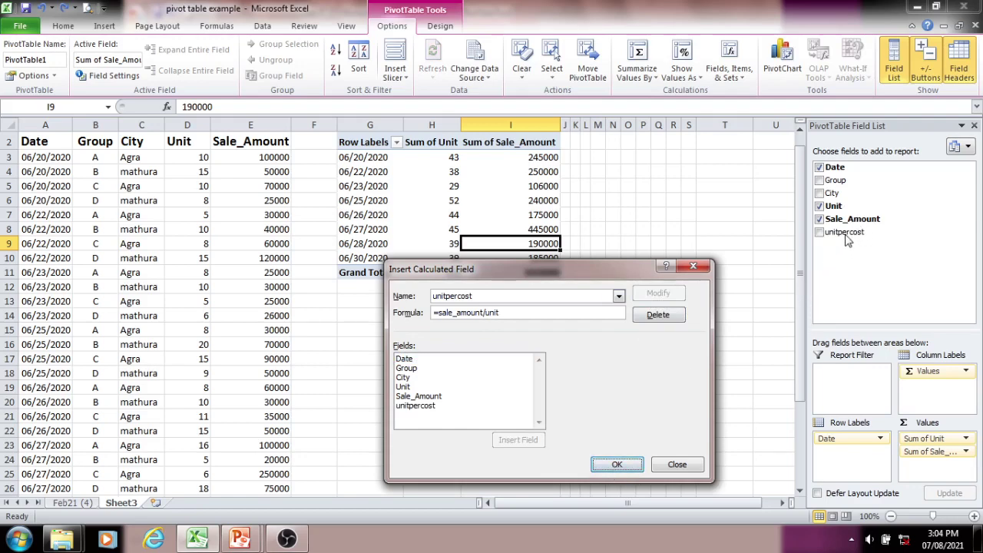
{"action": "left_click", "coordinate": [624, 463]}
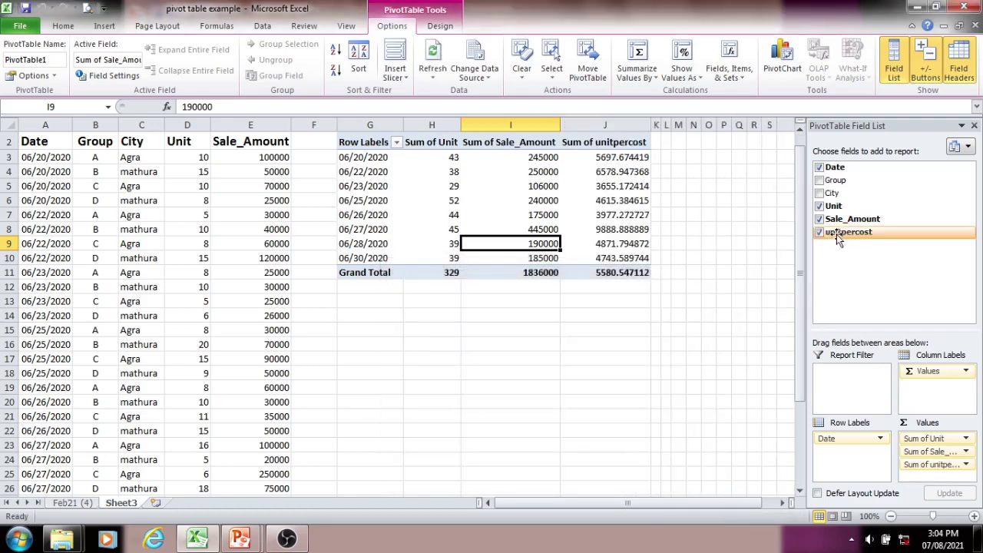
{"action": "left_click", "coordinate": [628, 144]}
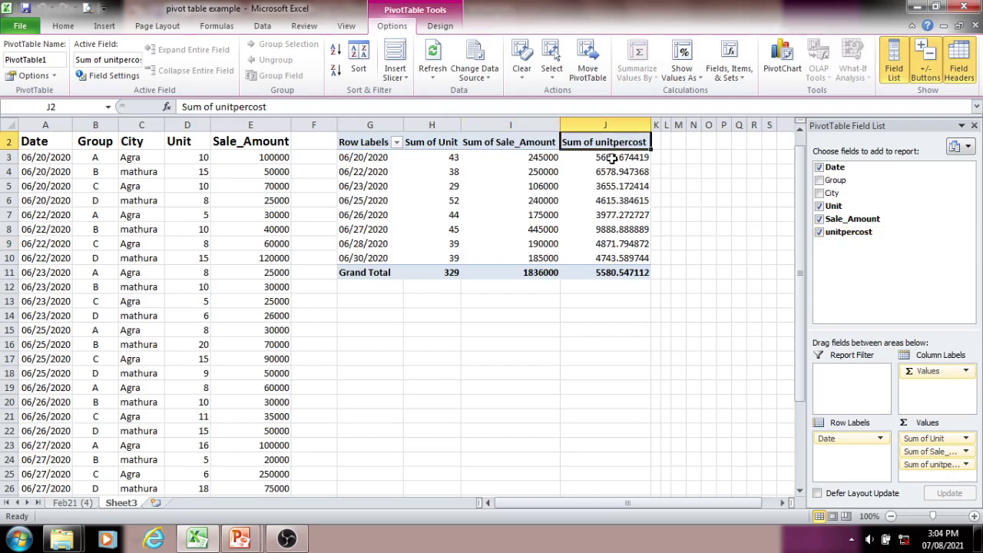
{"action": "left_click", "coordinate": [610, 158]}
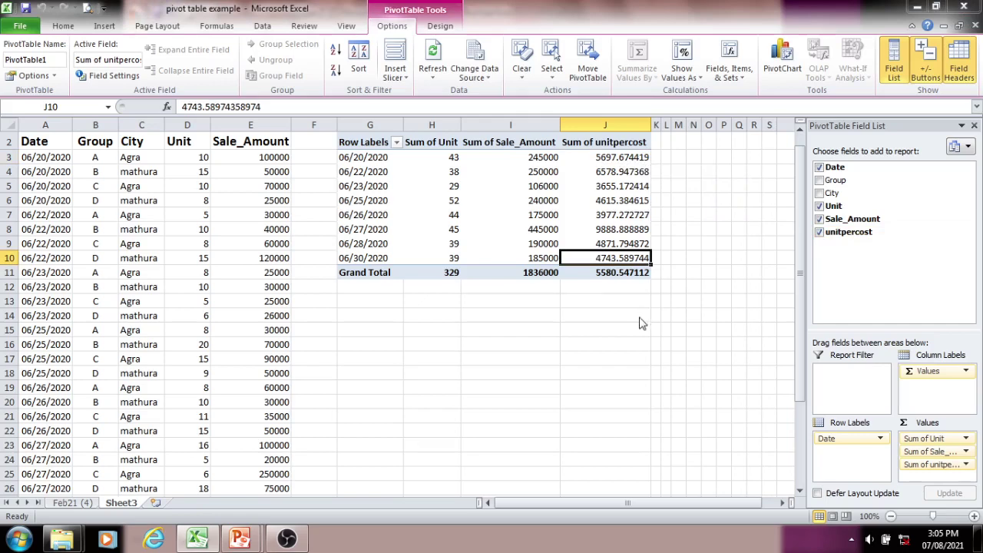
{"action": "key", "text": "F3"}
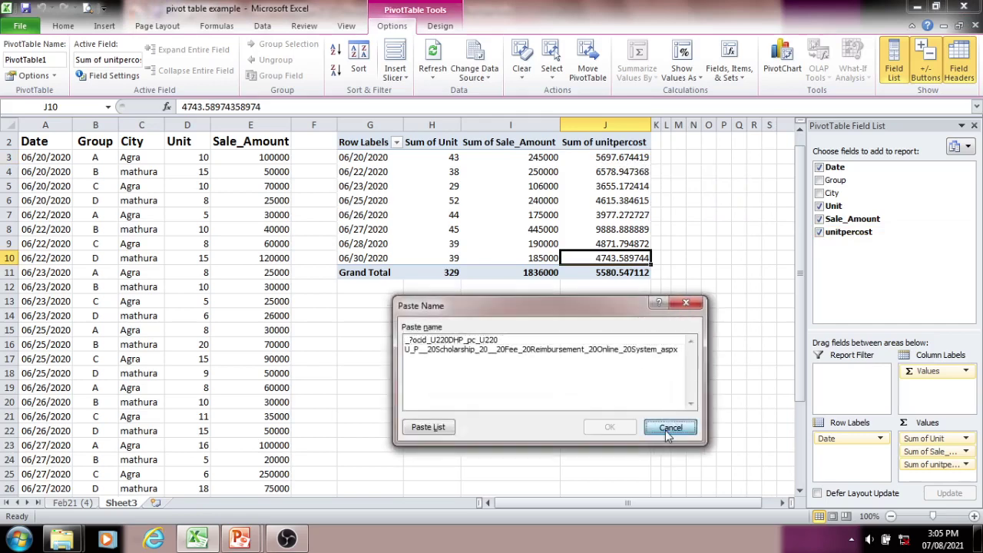
{"action": "left_click", "coordinate": [666, 430]}
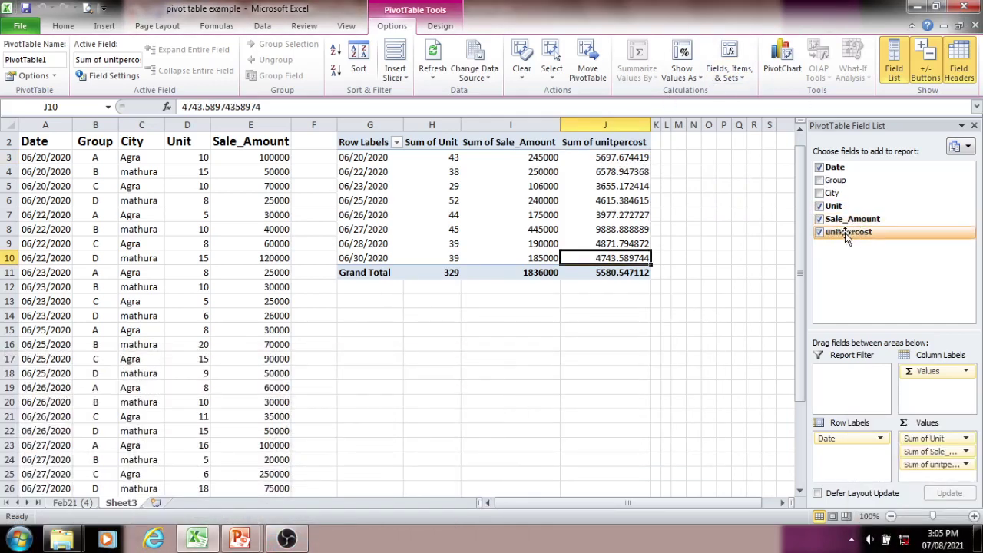
- Modify the unitpercost calculated field's formula to =round(Sale_Amount/Unit,2)
{"action": "left_click", "coordinate": [730, 70]}
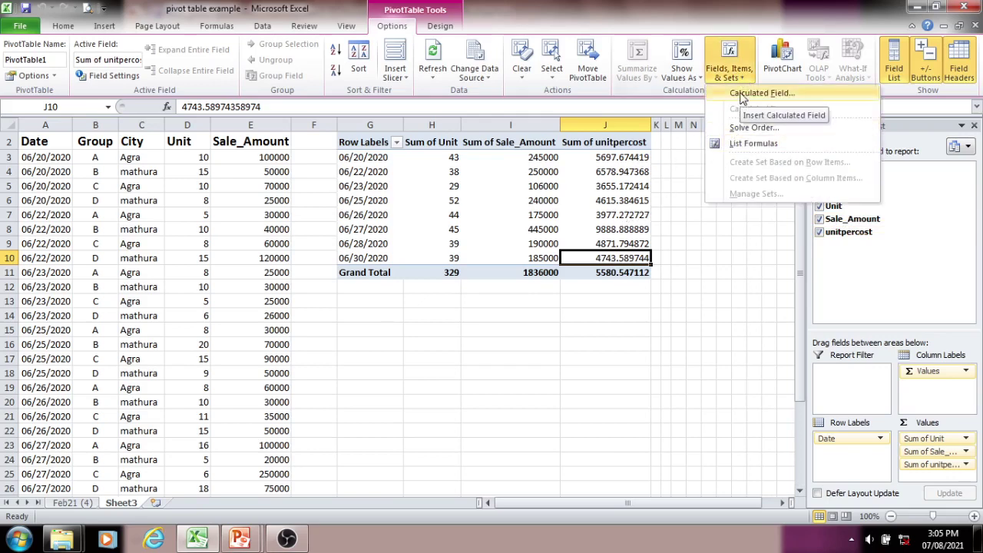
{"action": "left_click", "coordinate": [742, 95]}
{"action": "left_click", "coordinate": [621, 296]}
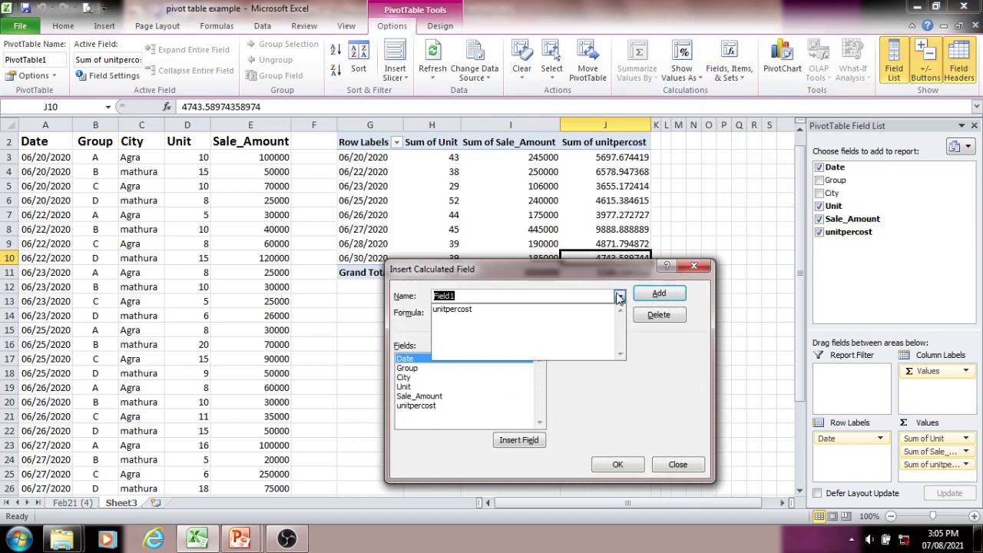
{"action": "left_click", "coordinate": [458, 313]}
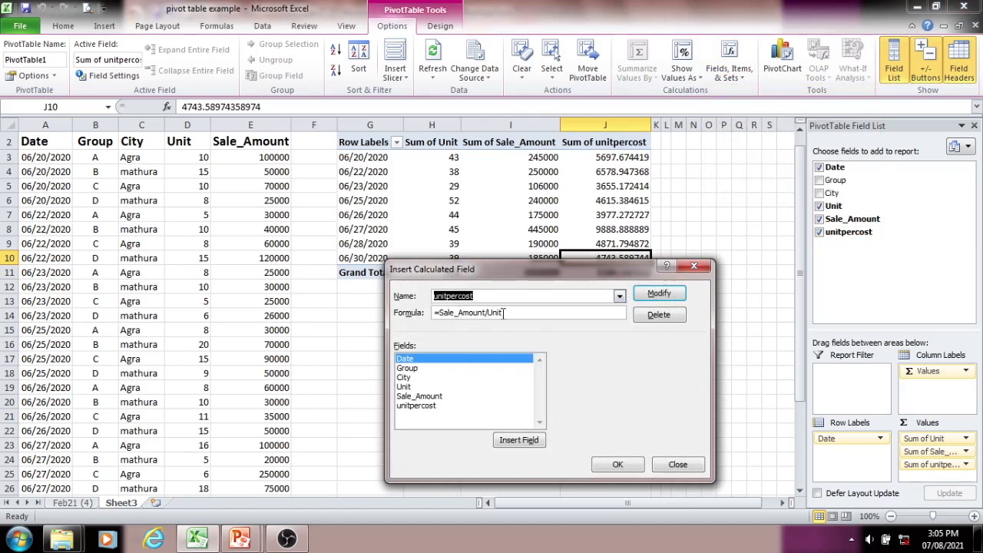
{"action": "left_click", "coordinate": [439, 311]}
{"action": "type", "text": "round"}
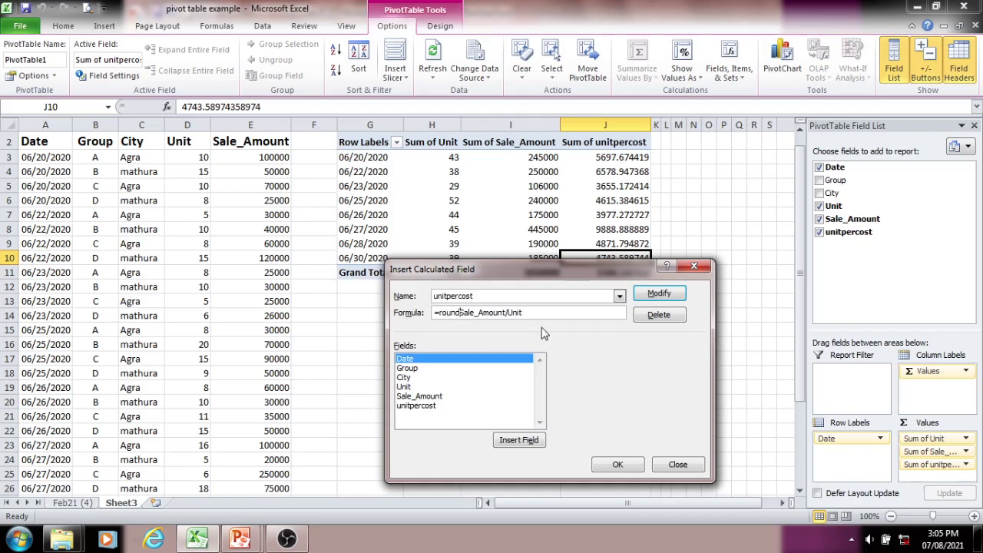
{"action": "type", "text": "("}
{"action": "left_click", "coordinate": [658, 296]}
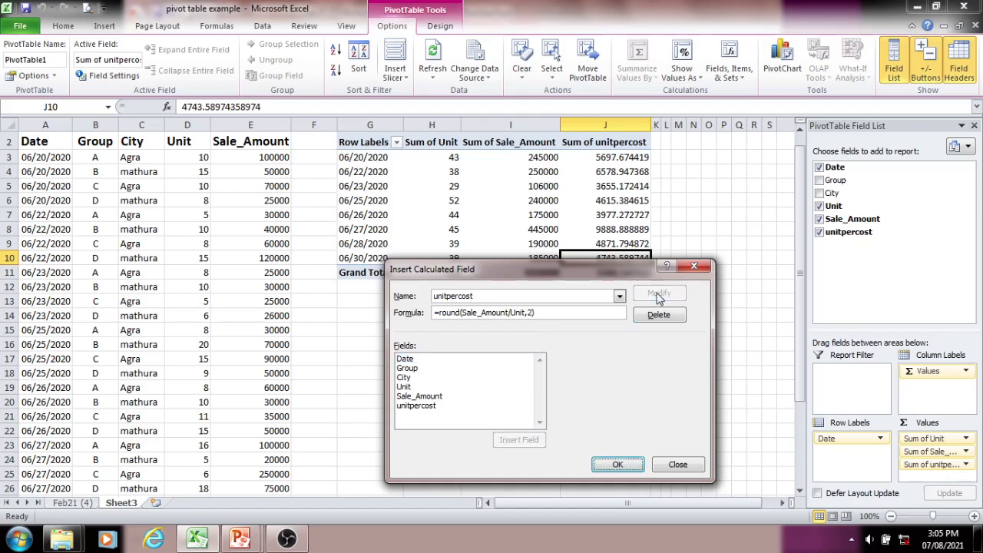
{"action": "left_click", "coordinate": [617, 465]}
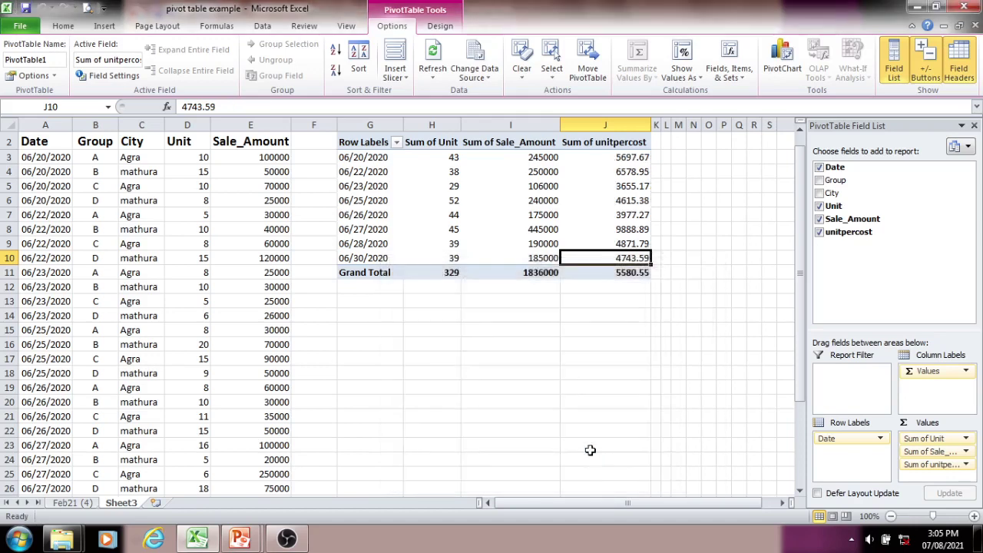
- Review the rounded unitpercost values for the individual dates in the pivot table
{"action": "key", "text": "Up"}
{"action": "key", "text": "Up"}
{"action": "key", "text": "Up"}
{"action": "key", "text": "Up"}
{"action": "key", "text": "Up"}
{"action": "key", "text": "Up"}
{"action": "key", "text": "Up"}
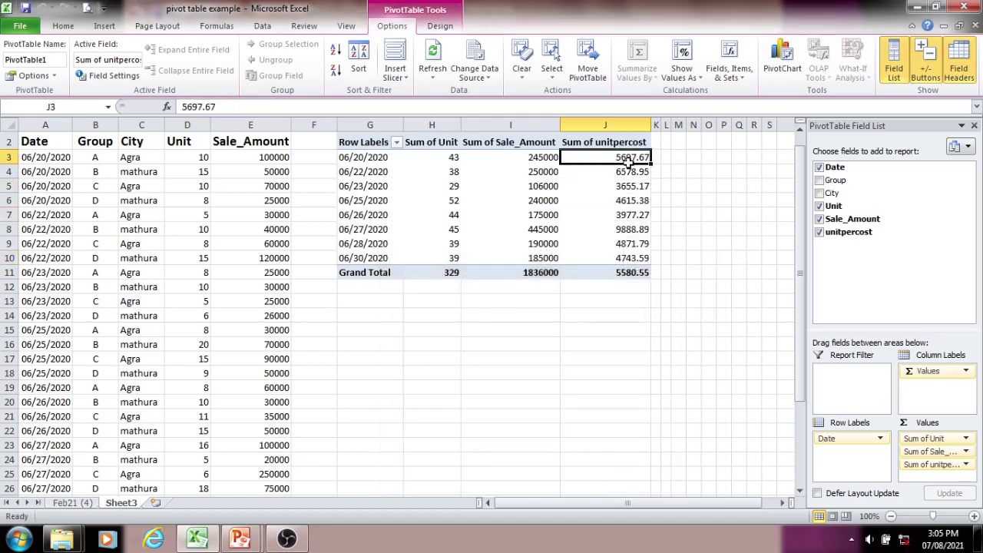
{"action": "key", "text": "Down"}
{"action": "key", "text": "Down"}
{"action": "left_click", "coordinate": [632, 229]}
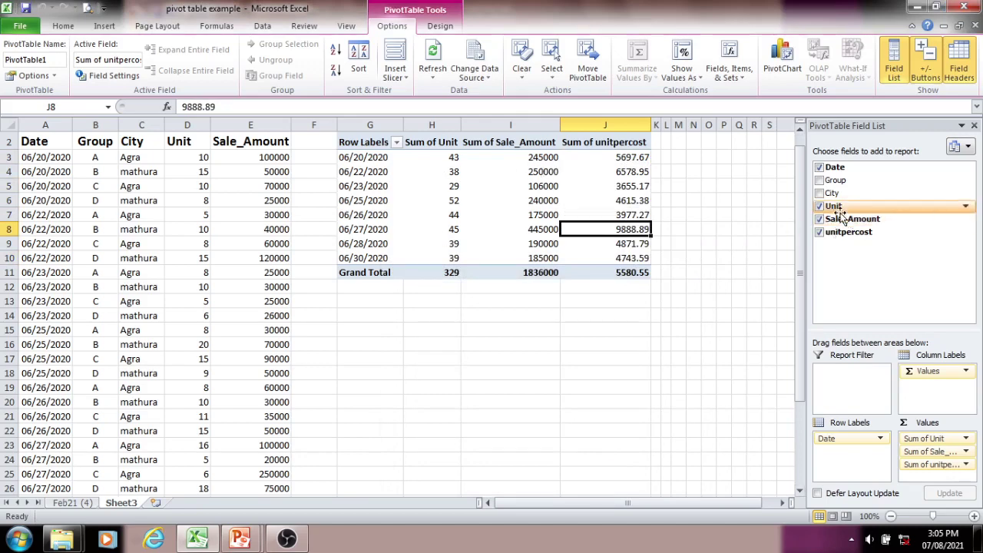
- Break the pivot table down by Group instead of Date, and switch the row field from Group to City
{"action": "left_click", "coordinate": [820, 179]}
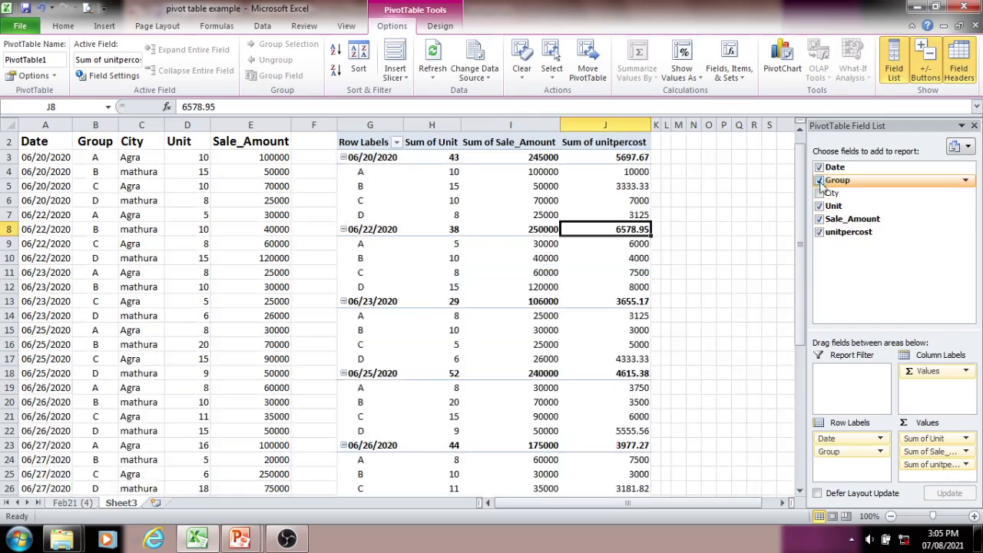
{"action": "left_click", "coordinate": [820, 167]}
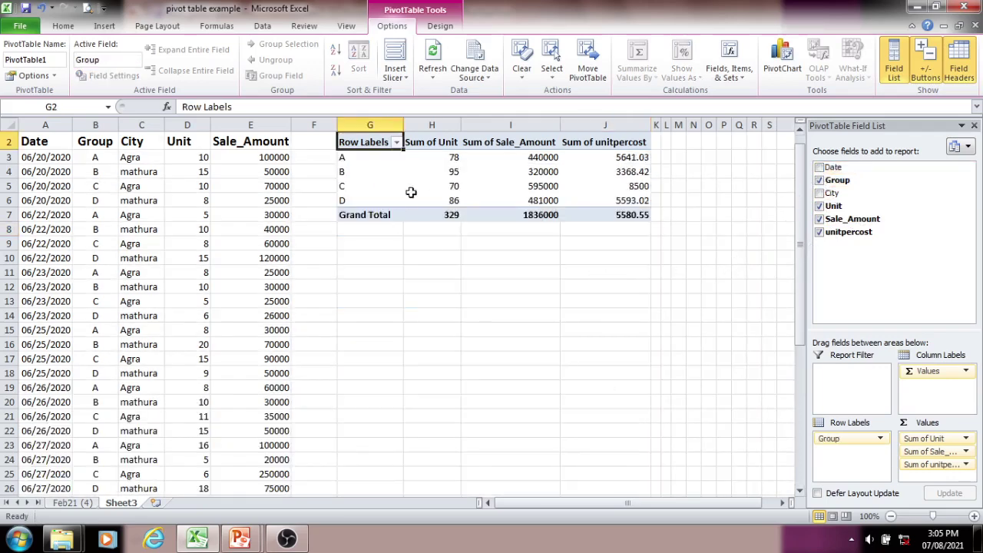
{"action": "left_click", "coordinate": [820, 180]}
{"action": "left_click", "coordinate": [820, 193]}
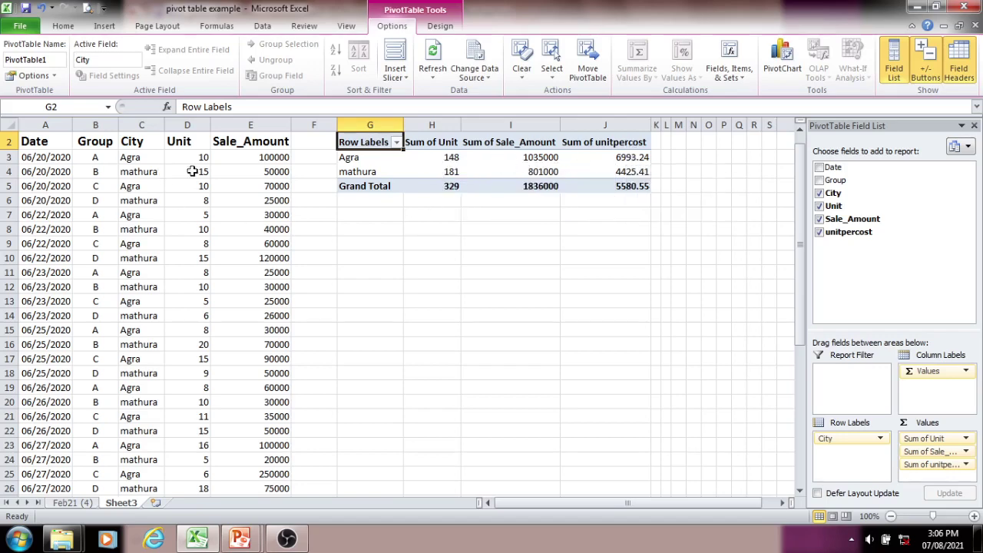
- Filter the pivot table's row labels to show only the city mathura
{"action": "left_click", "coordinate": [396, 142]}
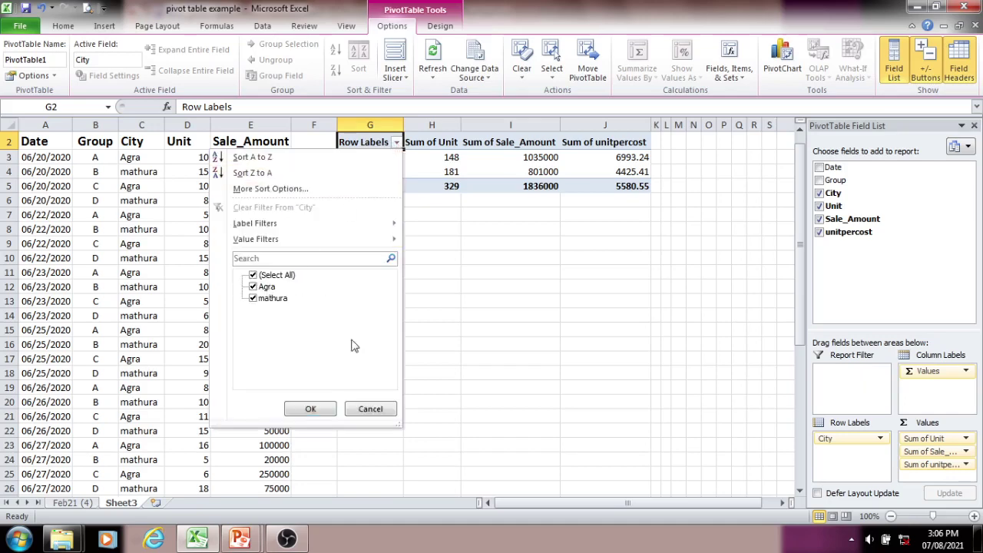
{"action": "left_click", "coordinate": [370, 409]}
{"action": "left_click", "coordinate": [396, 143]}
{"action": "left_click", "coordinate": [259, 276]}
{"action": "left_click", "coordinate": [256, 298]}
{"action": "left_click", "coordinate": [309, 410]}
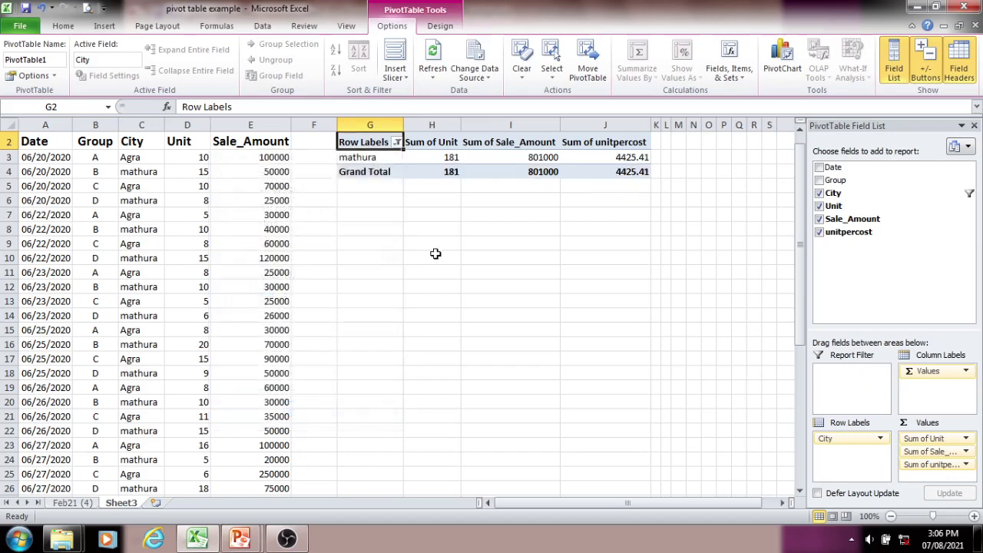
- Include all cities in the row label filter again and replace City with Date as the row field
{"action": "left_click", "coordinate": [395, 143]}
{"action": "left_click", "coordinate": [253, 275]}
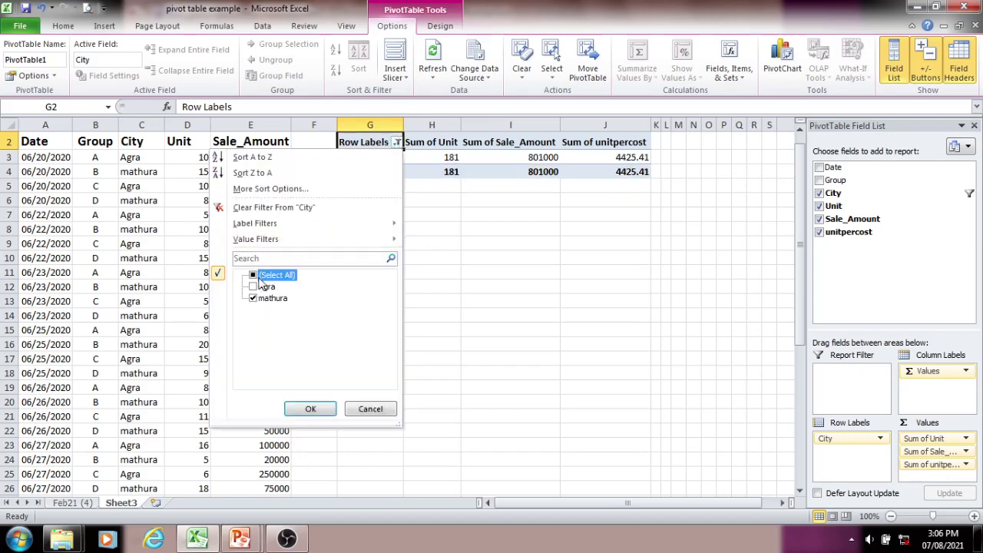
{"action": "left_click", "coordinate": [310, 409]}
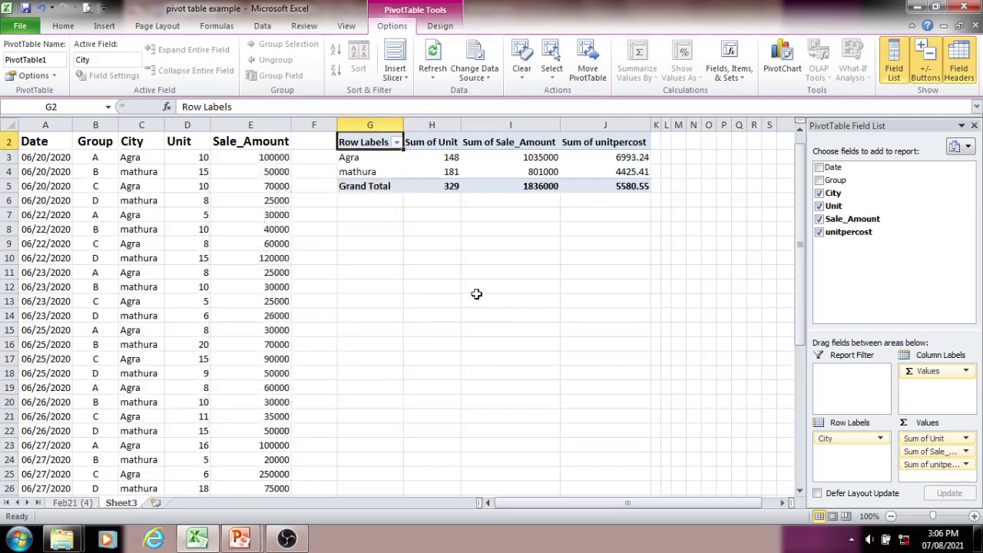
{"action": "left_click", "coordinate": [819, 194]}
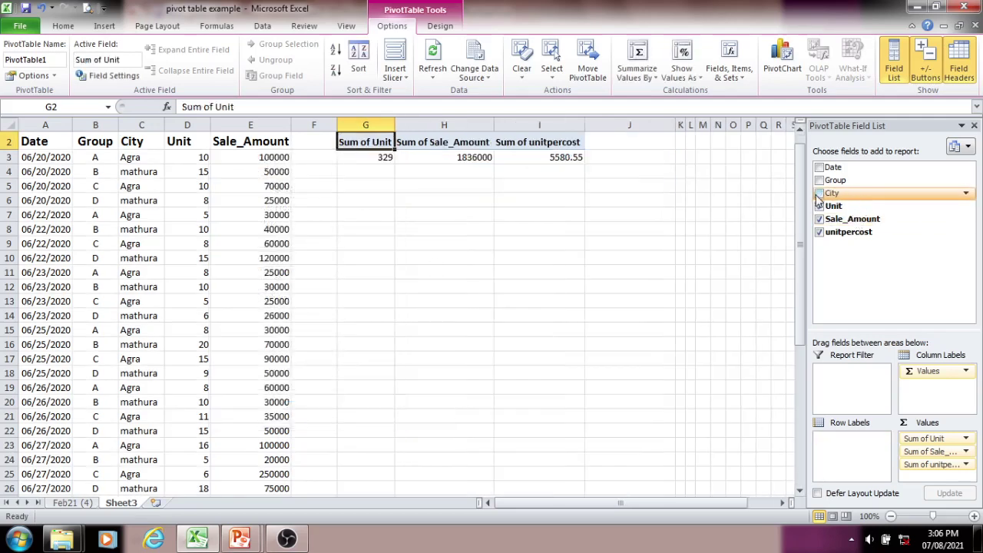
{"action": "left_click", "coordinate": [819, 167]}
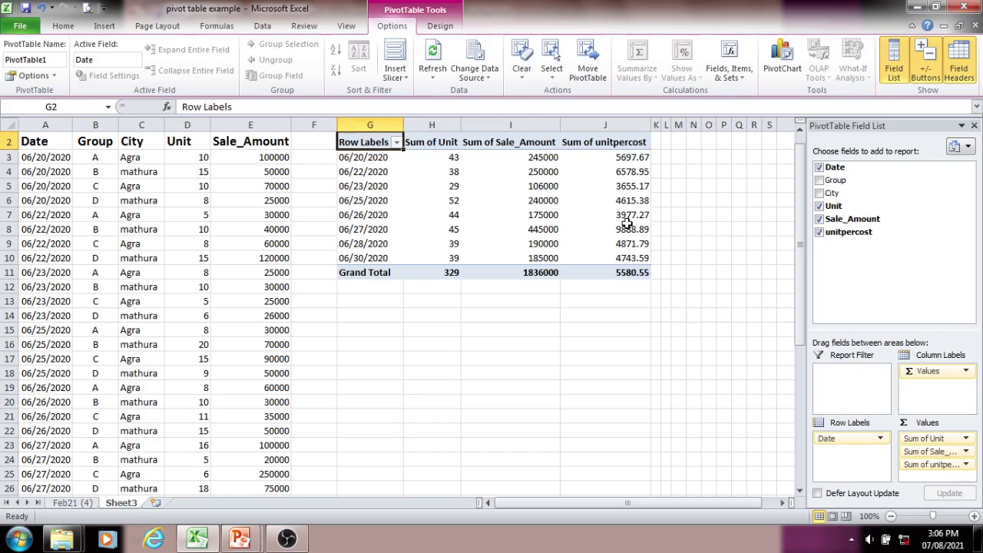
- Change the unitpercost value field's summary calculation to Max
{"action": "mouse_move", "coordinate": [627, 223]}
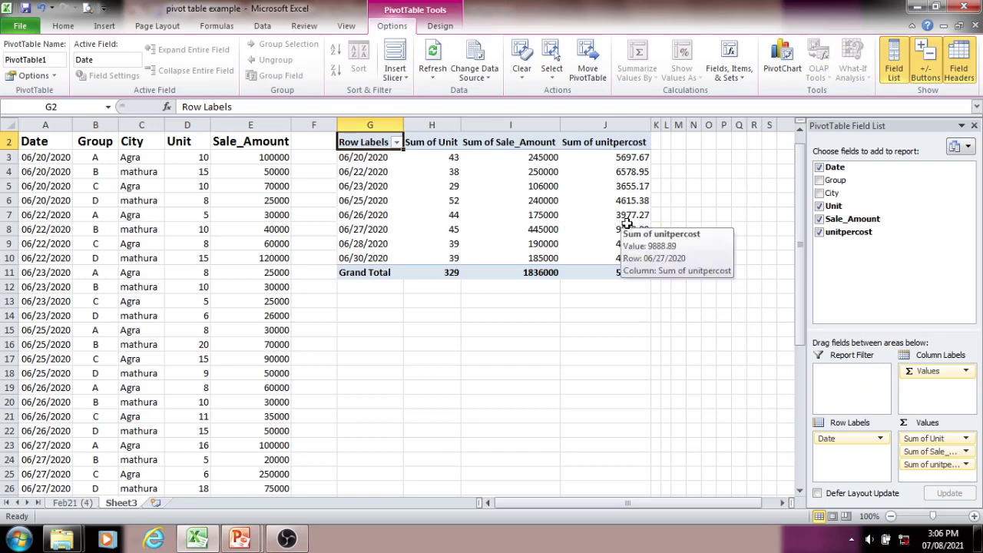
{"action": "left_click", "coordinate": [555, 215]}
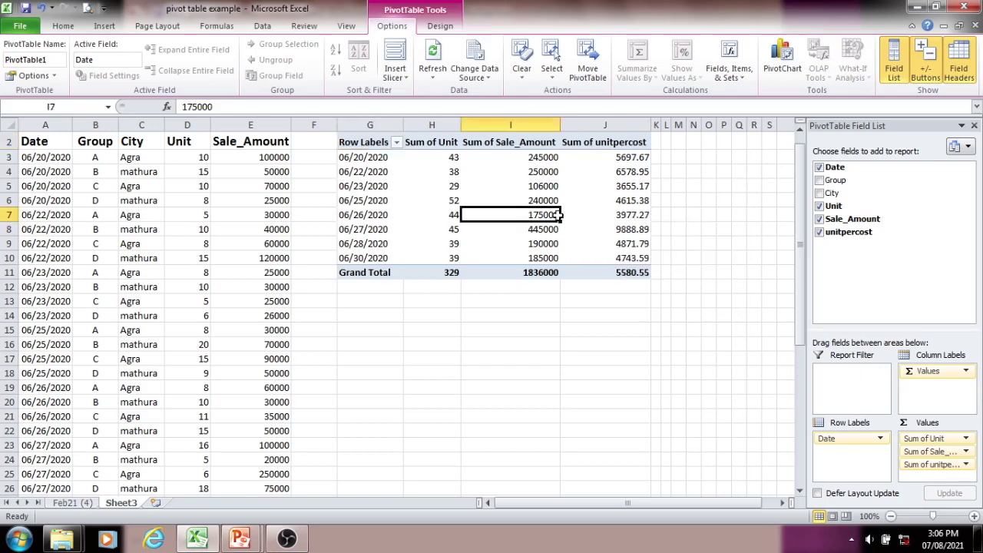
{"action": "left_click", "coordinate": [608, 198]}
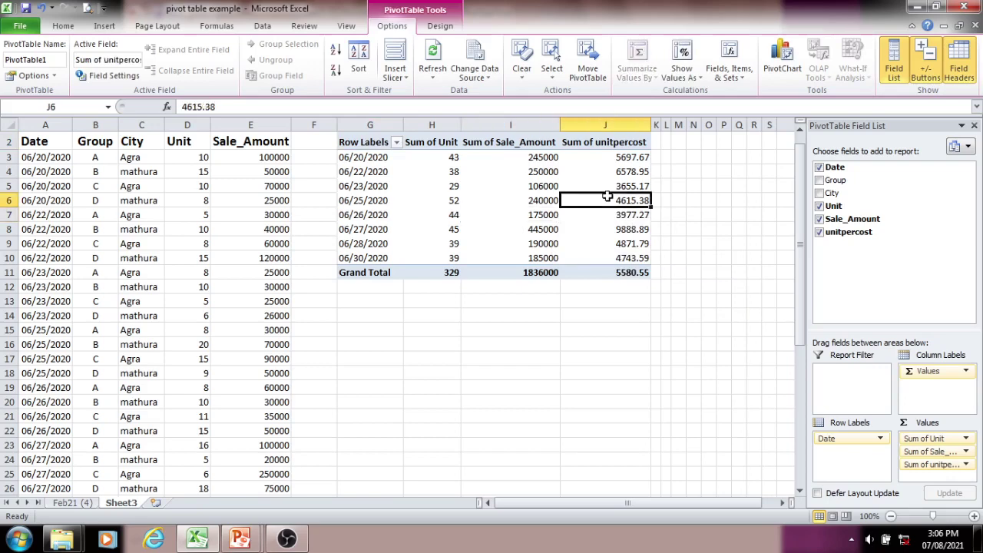
{"action": "left_click", "coordinate": [111, 77]}
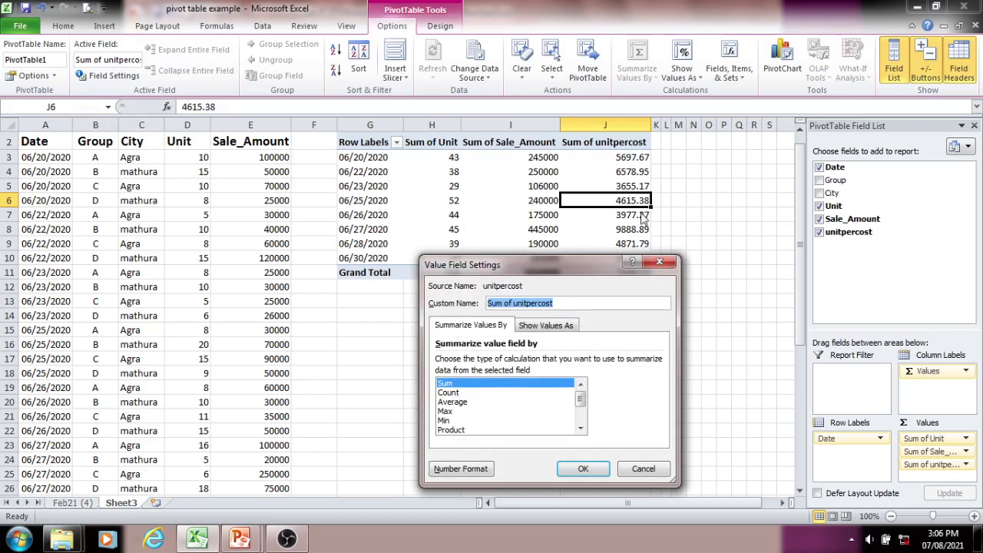
{"action": "left_click", "coordinate": [453, 393]}
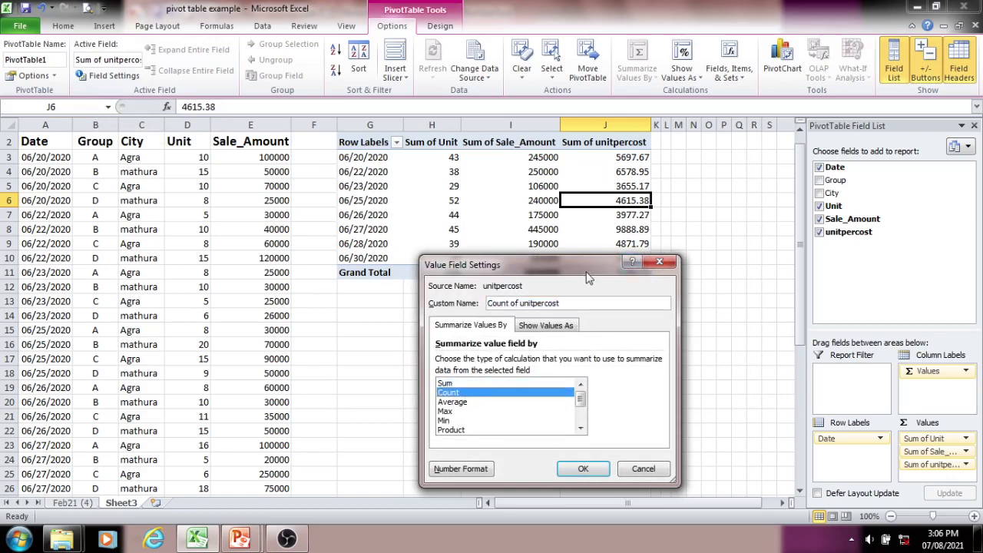
{"action": "left_click", "coordinate": [447, 411]}
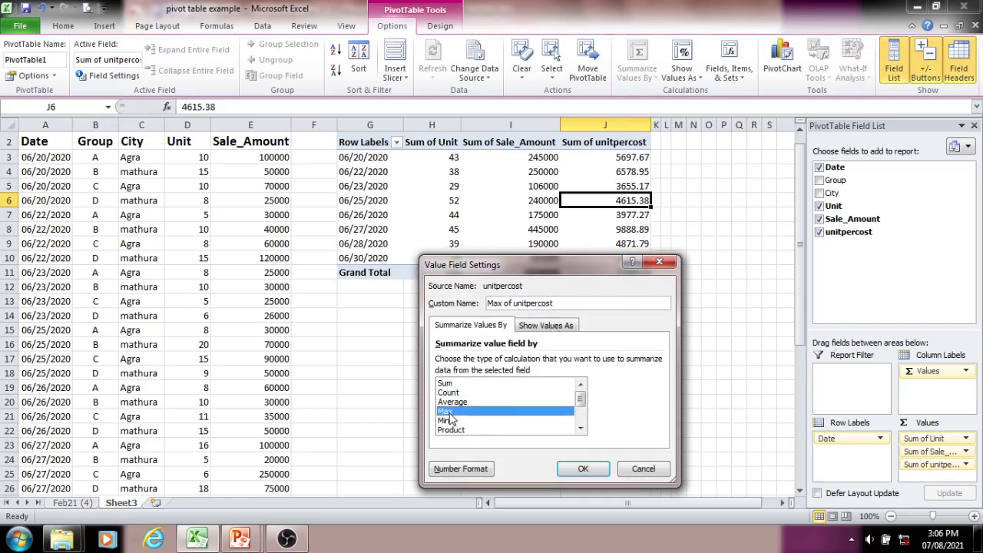
{"action": "left_click", "coordinate": [583, 469]}
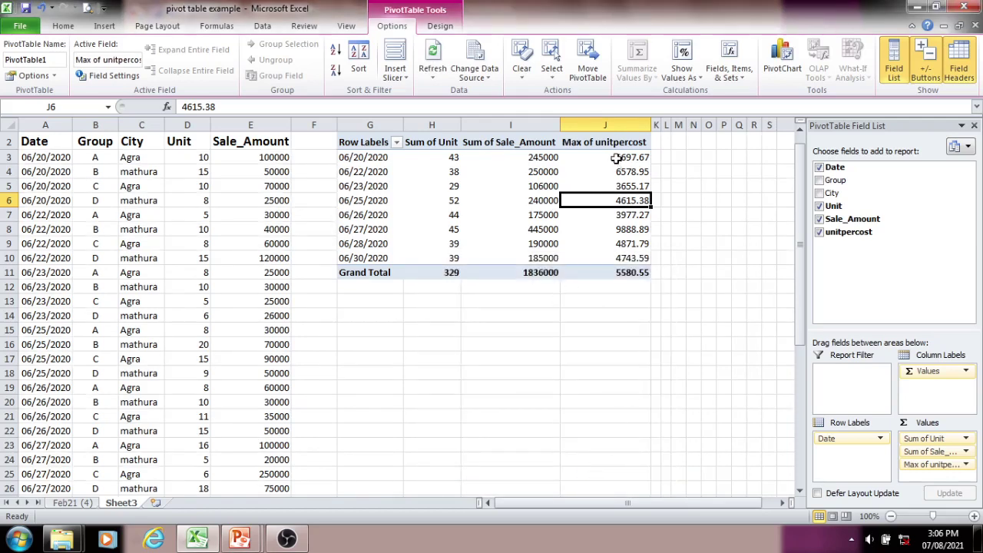
- Look over the Max of unitpercost values and return the field's summary calculation to Sum
{"action": "left_click_drag", "start_coordinate": [616, 158], "coordinate": [609, 260]}
{"action": "left_click", "coordinate": [615, 205]}
{"action": "left_click", "coordinate": [112, 76]}
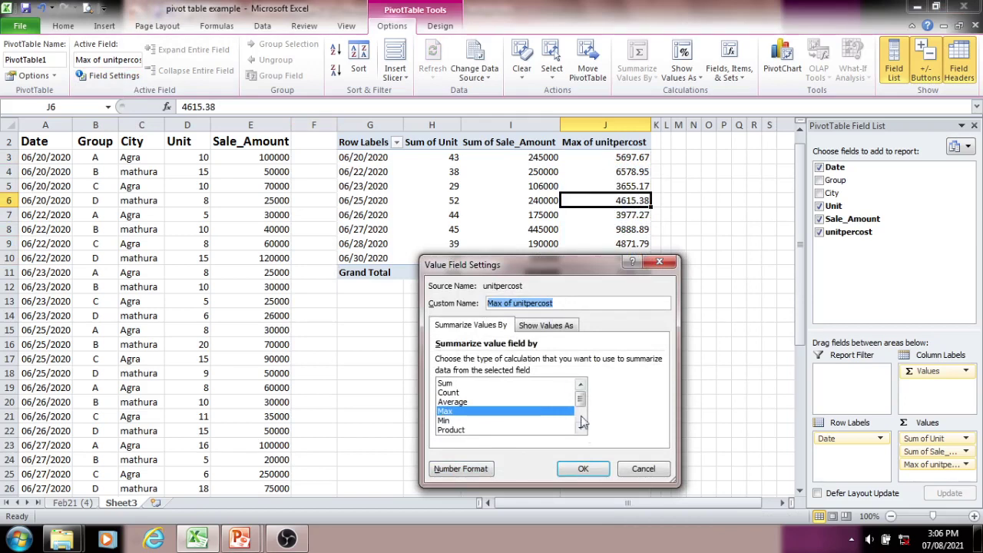
{"action": "left_click", "coordinate": [583, 468]}
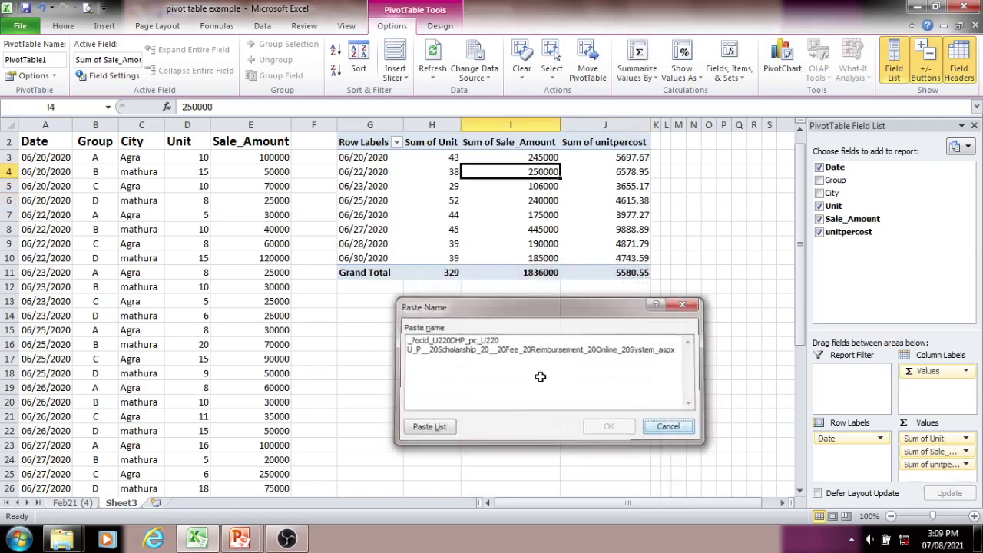
- Change the Sale_Amount value field's summary calculation to Max
{"action": "key", "text": "Escape"}
{"action": "left_click", "coordinate": [108, 76]}
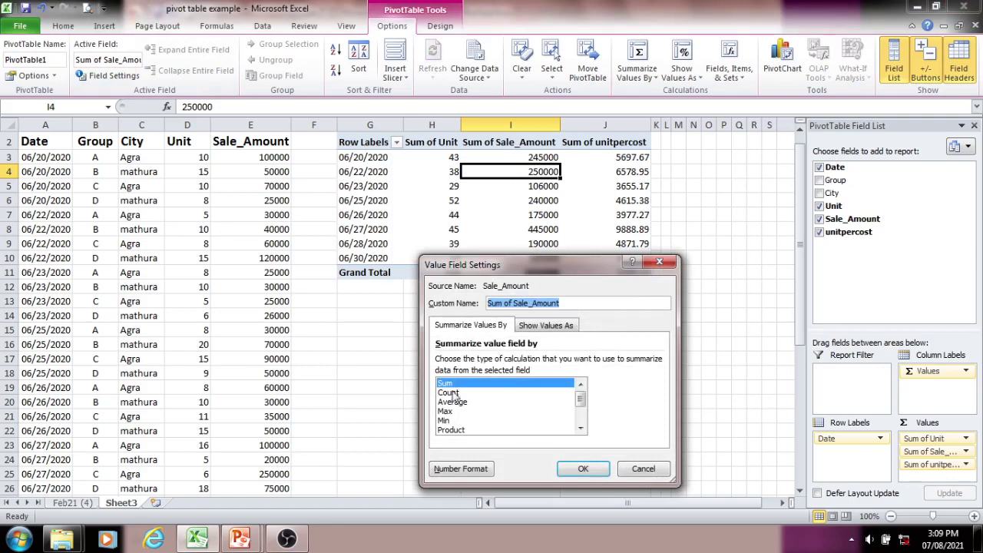
{"action": "left_click_drag", "start_coordinate": [539, 267], "coordinate": [547, 273]}
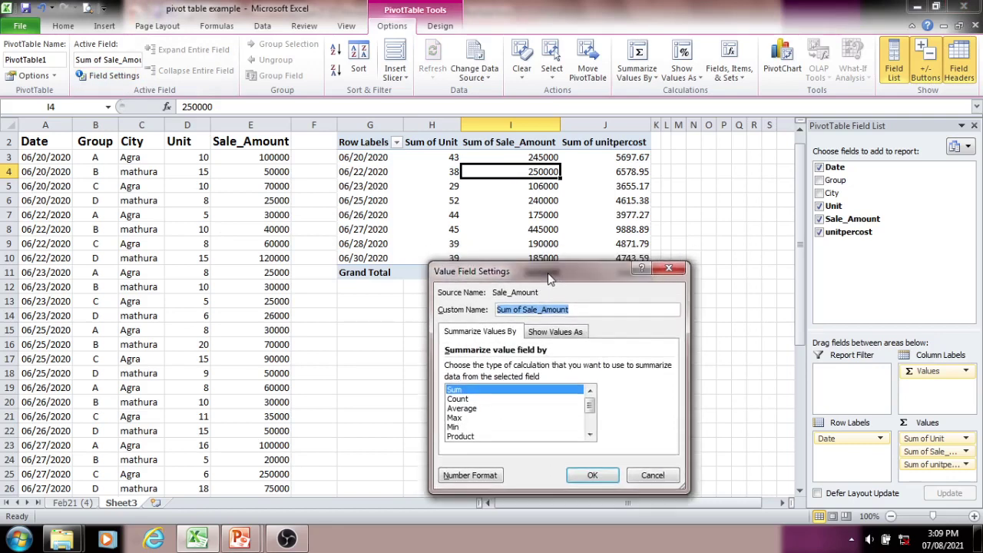
{"action": "left_click", "coordinate": [457, 418]}
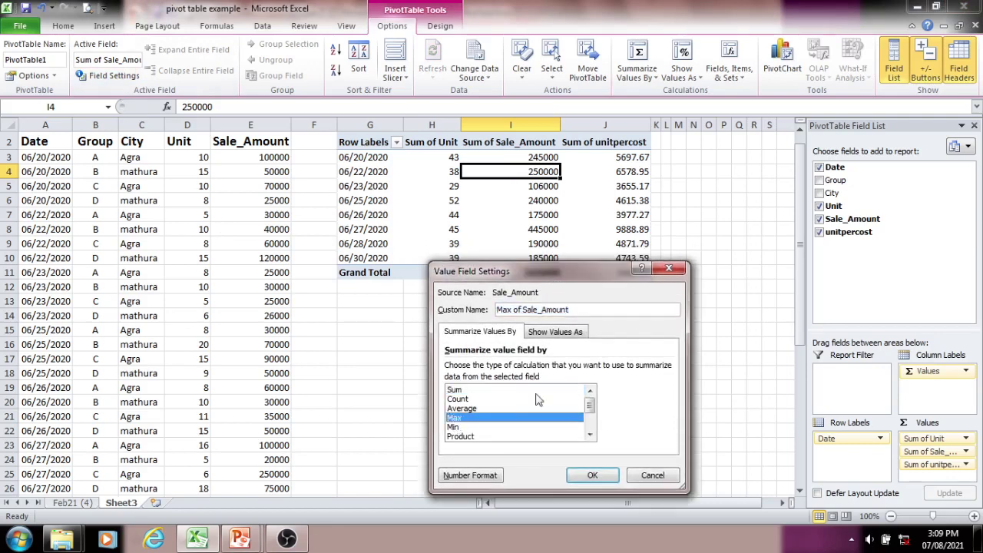
{"action": "left_click", "coordinate": [598, 474]}
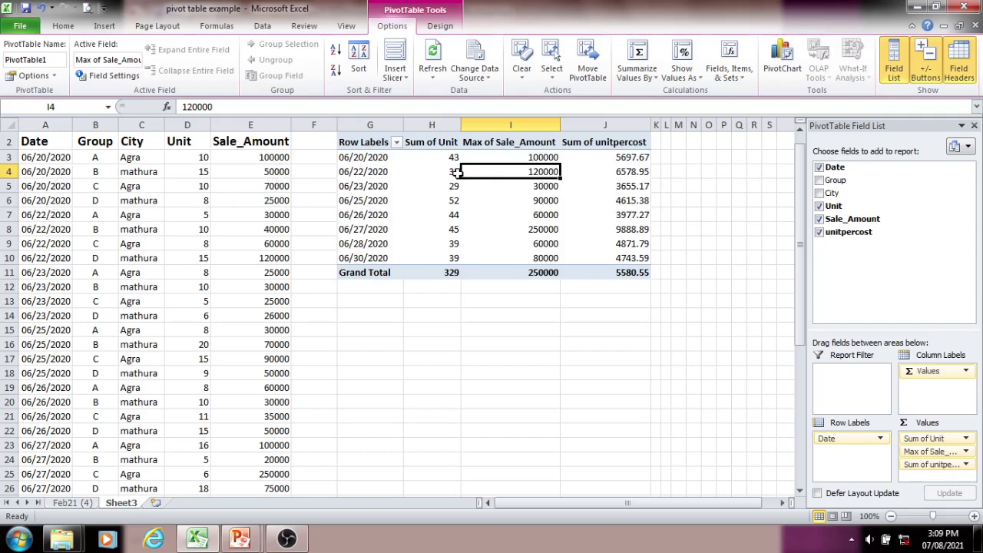
- Try summarizing the Sale_Amount value field by Count and undo that change
{"action": "left_click", "coordinate": [527, 157]}
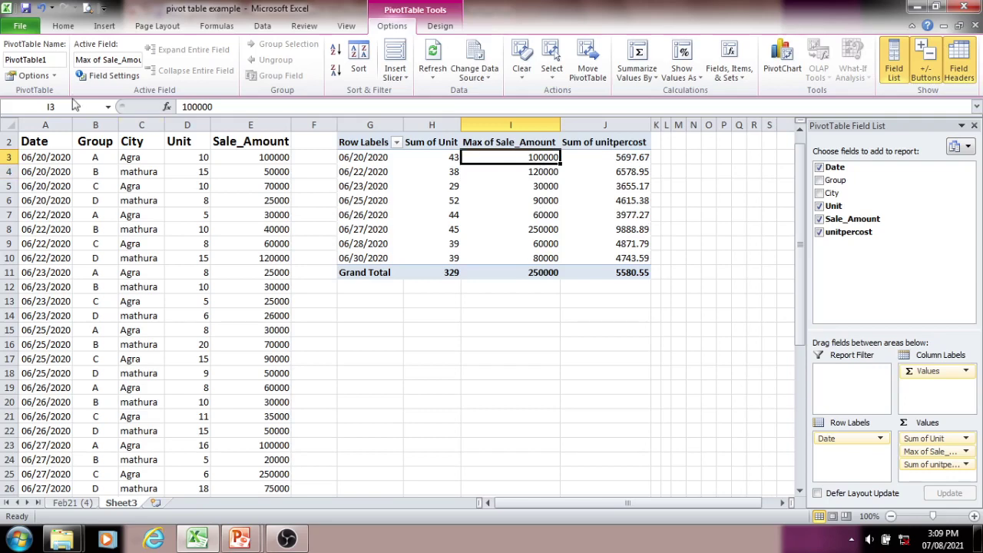
{"action": "left_click", "coordinate": [106, 76]}
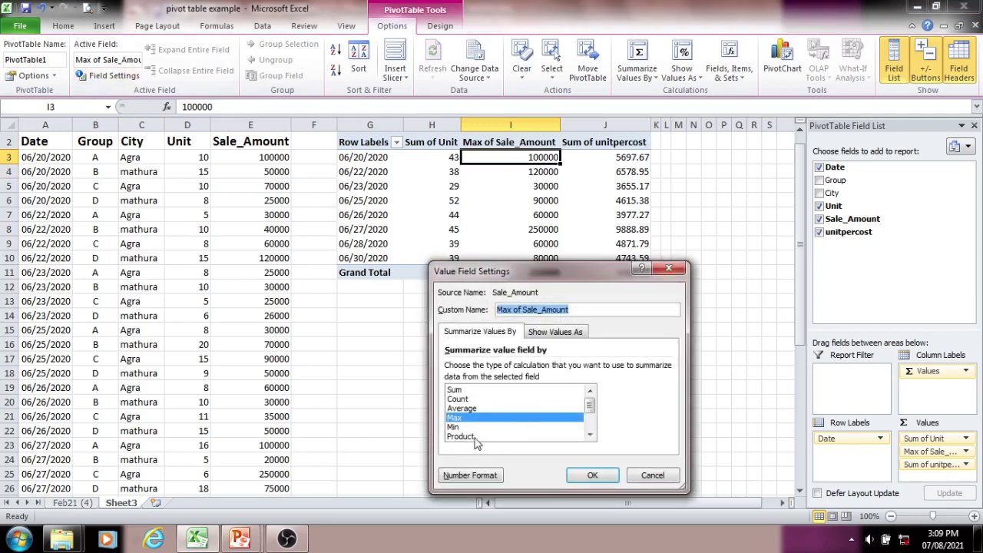
{"action": "left_click", "coordinate": [590, 437]}
{"action": "left_click", "coordinate": [589, 436]}
{"action": "left_click", "coordinate": [591, 436]}
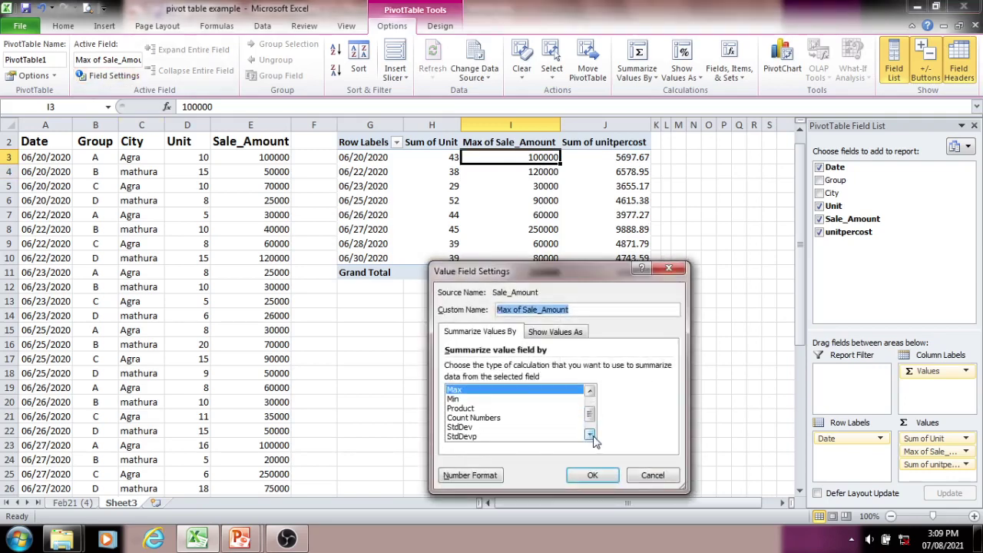
{"action": "left_click", "coordinate": [590, 437]}
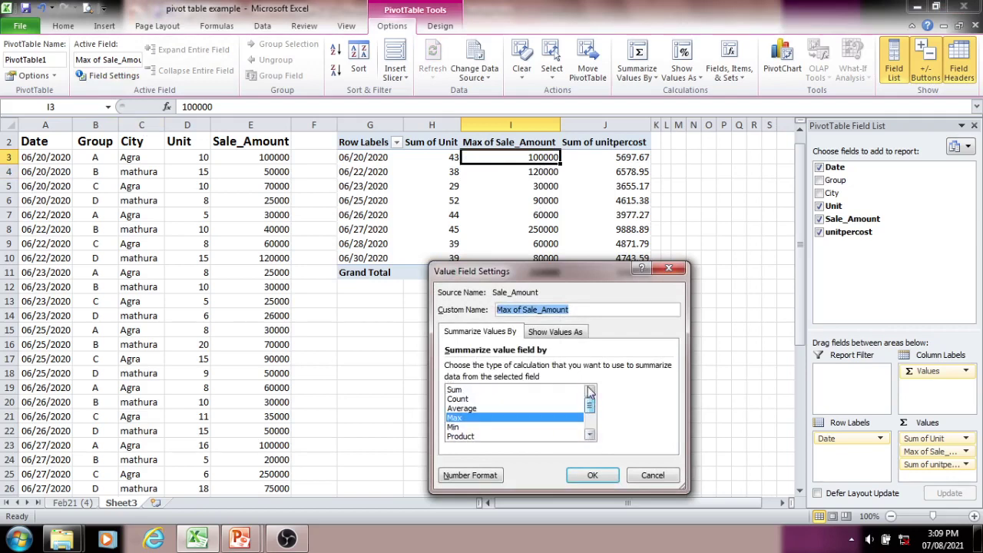
{"action": "left_click", "coordinate": [476, 400]}
{"action": "left_click", "coordinate": [591, 476]}
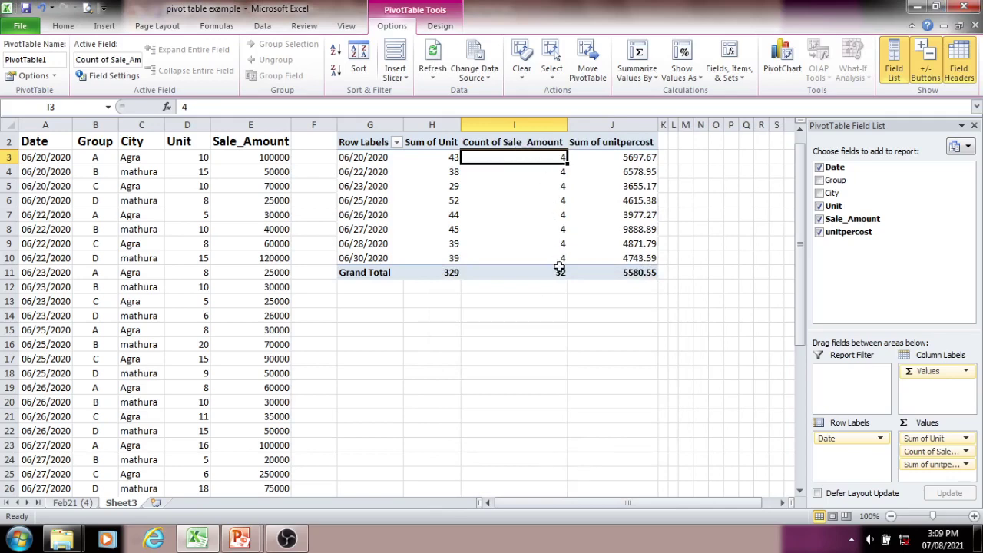
{"action": "mouse_move", "coordinate": [562, 275]}
{"action": "key", "text": "ctrl+z"}
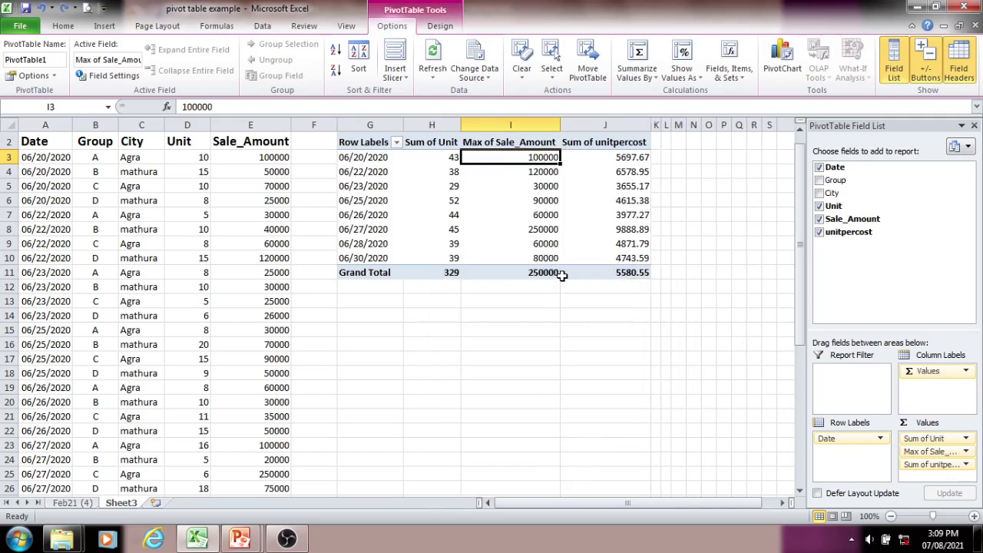
{"action": "left_click", "coordinate": [29, 76]}
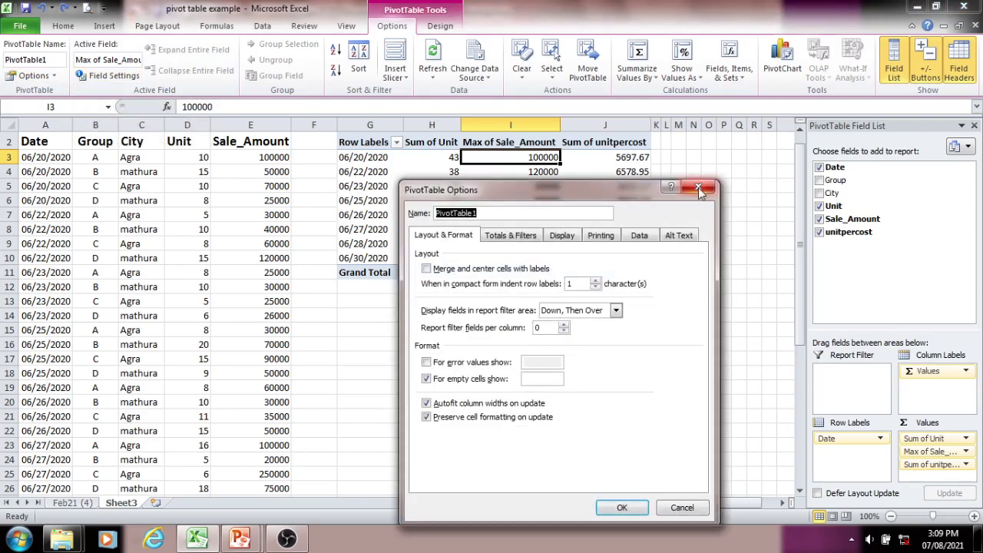
{"action": "left_click", "coordinate": [699, 186]}
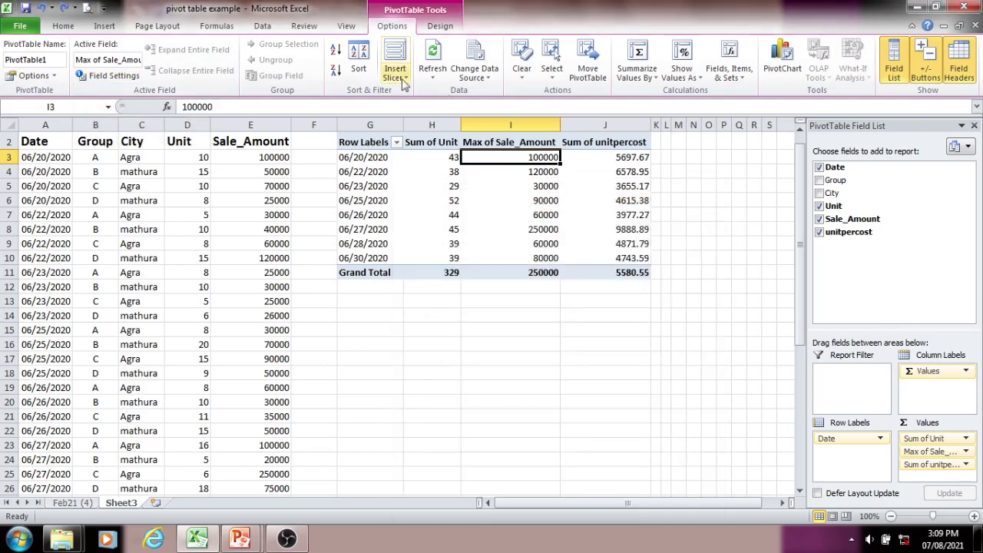
{"action": "left_click", "coordinate": [430, 159]}
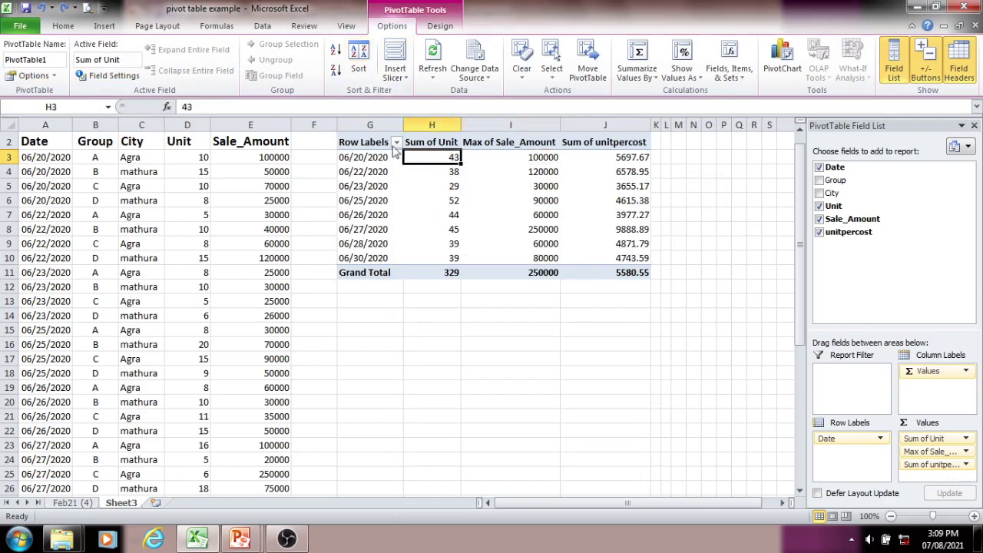
{"action": "left_click", "coordinate": [486, 80]}
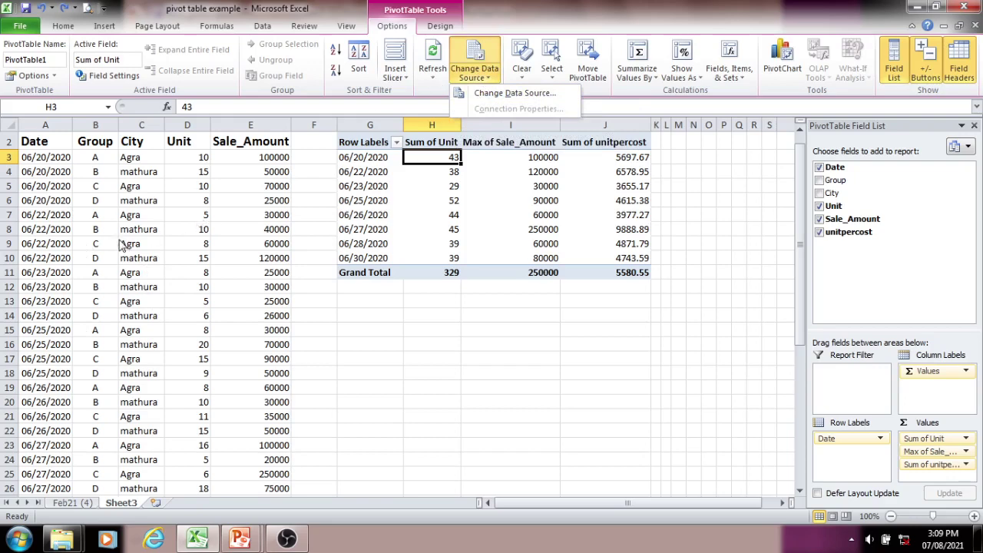
{"action": "left_click", "coordinate": [171, 231]}
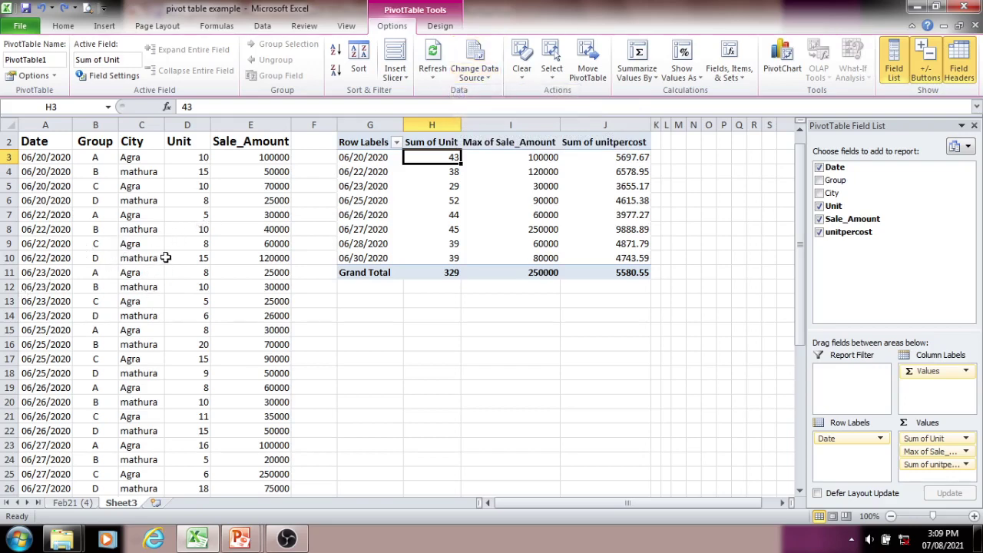
- Set Unit and Sale_Amount to 0 in the source data for the 06/20/2020 rows of groups C and D
{"action": "left_click", "coordinate": [99, 186]}
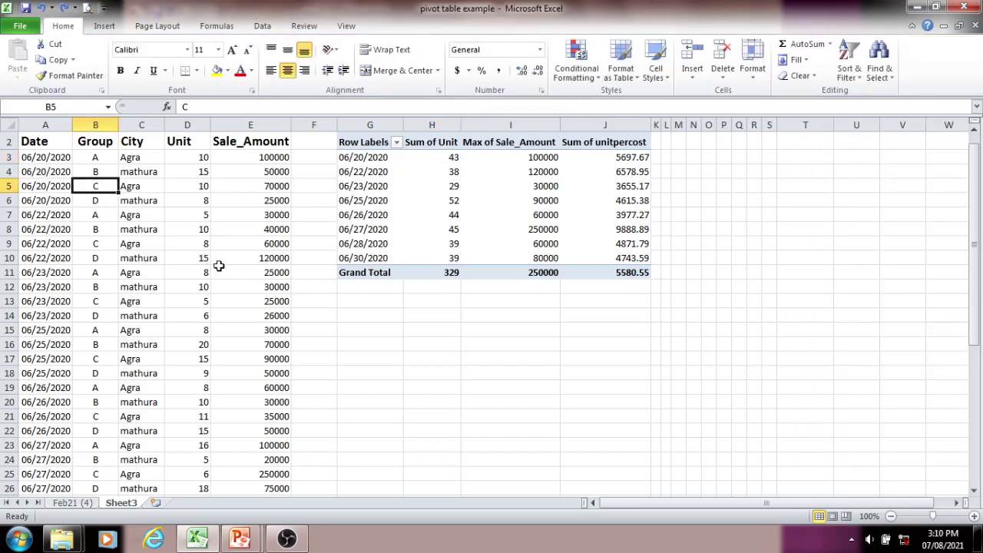
{"action": "left_click", "coordinate": [206, 187]}
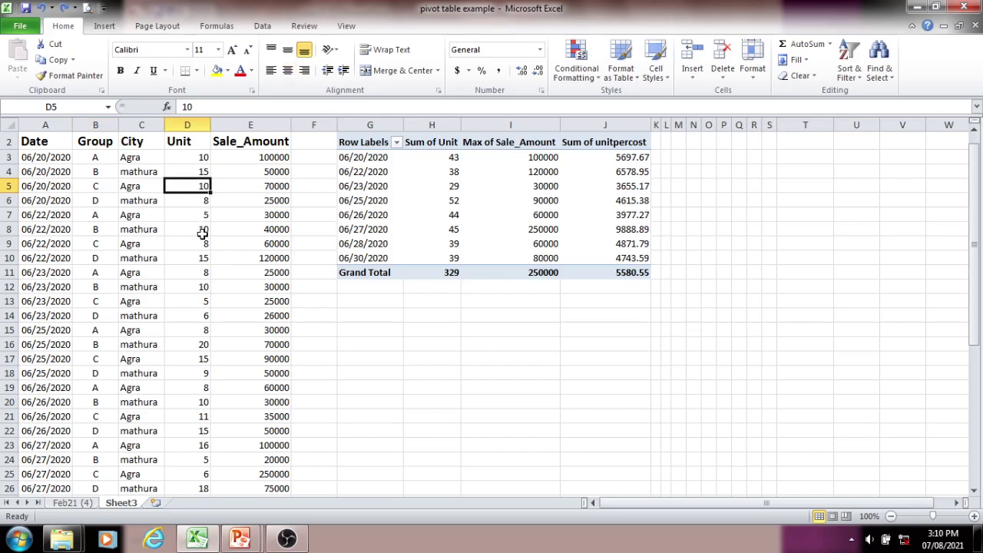
{"action": "type", "text": "0"}
{"action": "left_click", "coordinate": [268, 187]}
{"action": "type", "text": "0"}
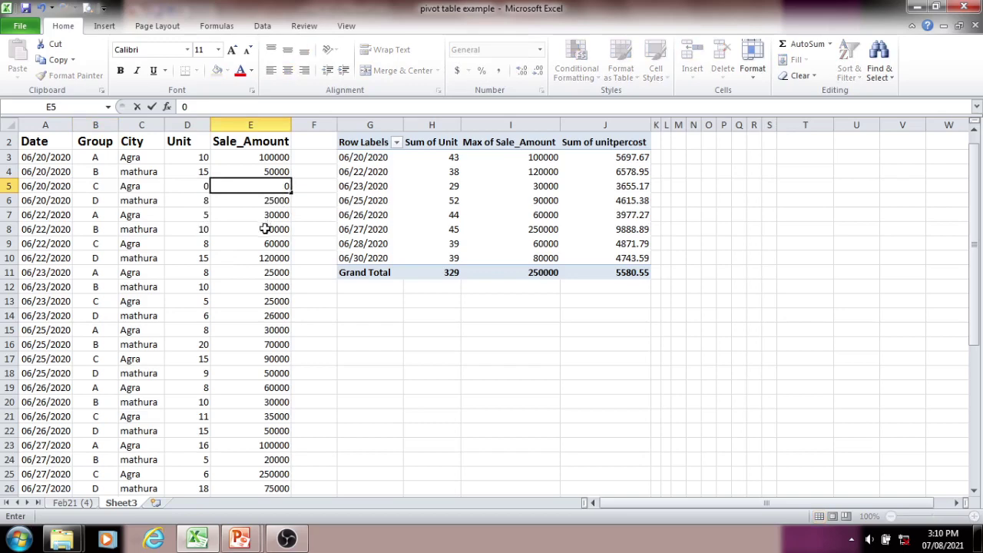
{"action": "left_click", "coordinate": [265, 229]}
{"action": "left_click", "coordinate": [199, 201]}
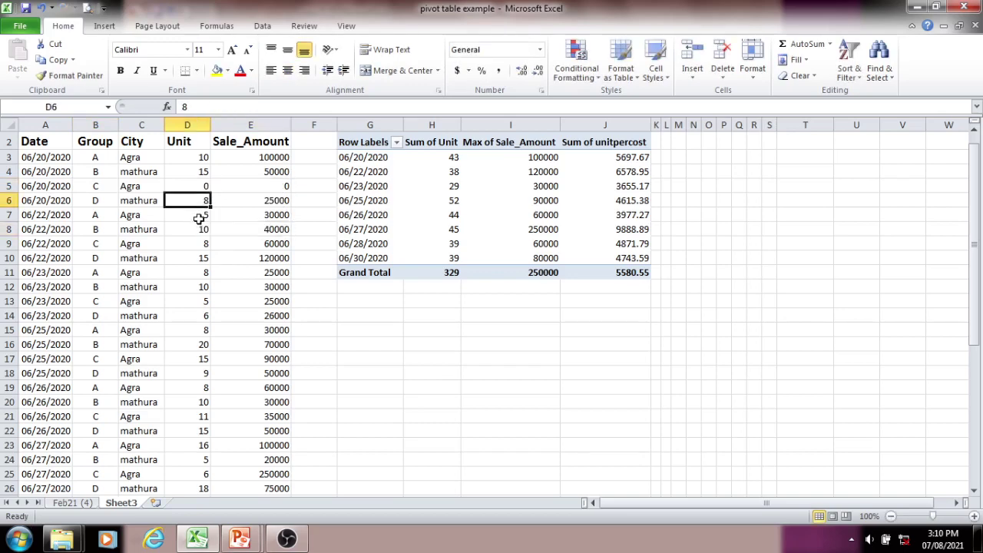
{"action": "type", "text": "0"}
{"action": "left_click", "coordinate": [264, 200]}
{"action": "type", "text": "0"}
{"action": "left_click", "coordinate": [231, 248]}
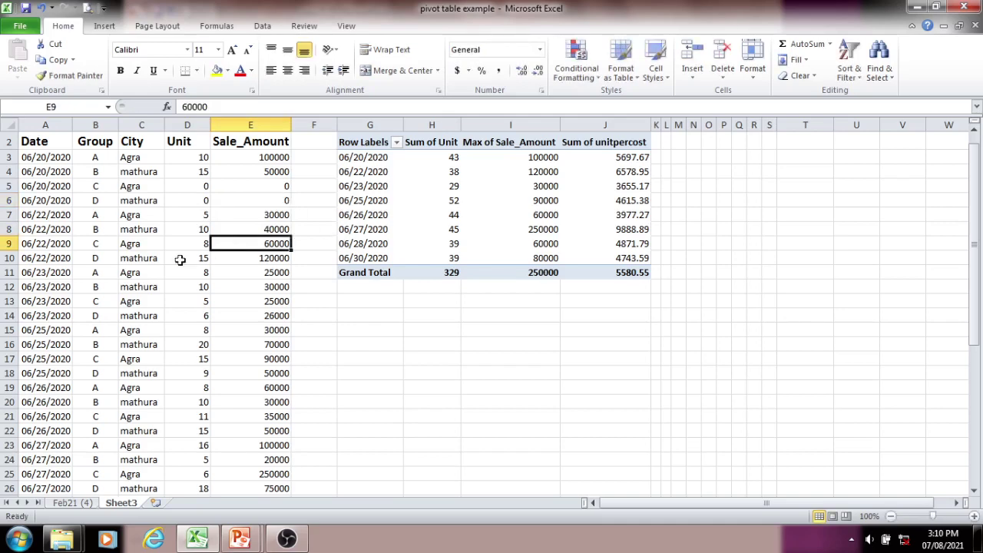
{"action": "left_click", "coordinate": [197, 202]}
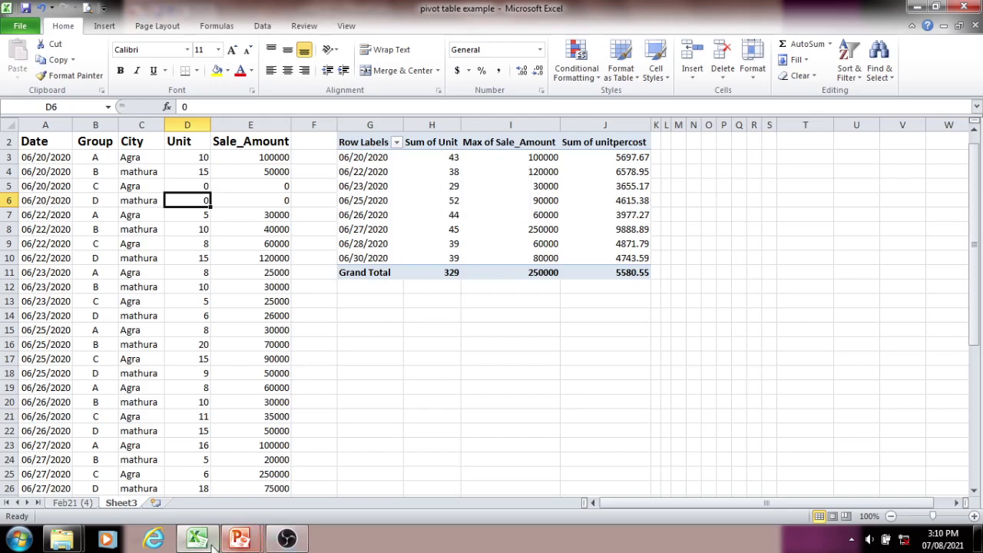
{"action": "left_click", "coordinate": [287, 540]}
{"action": "left_click", "coordinate": [289, 540]}
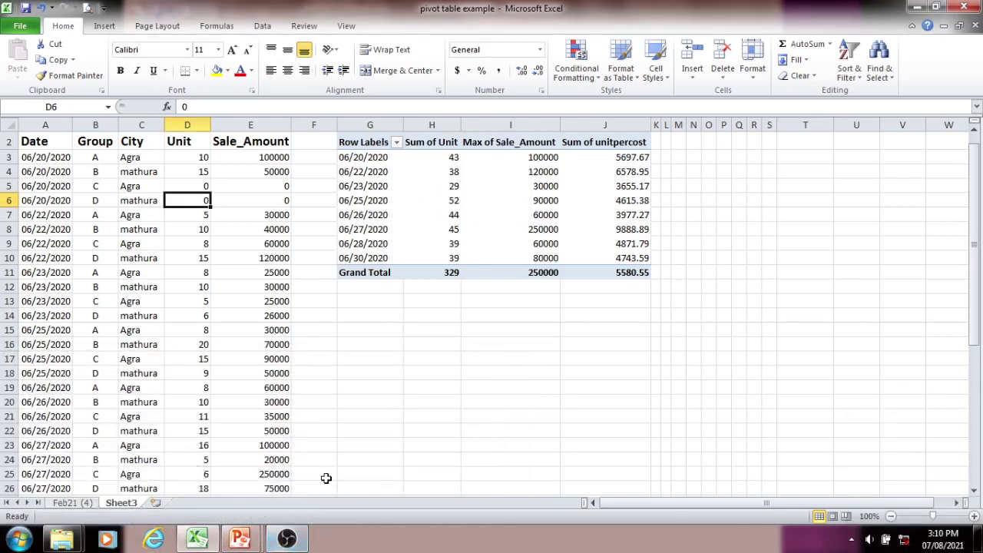
{"action": "key", "text": "F3"}
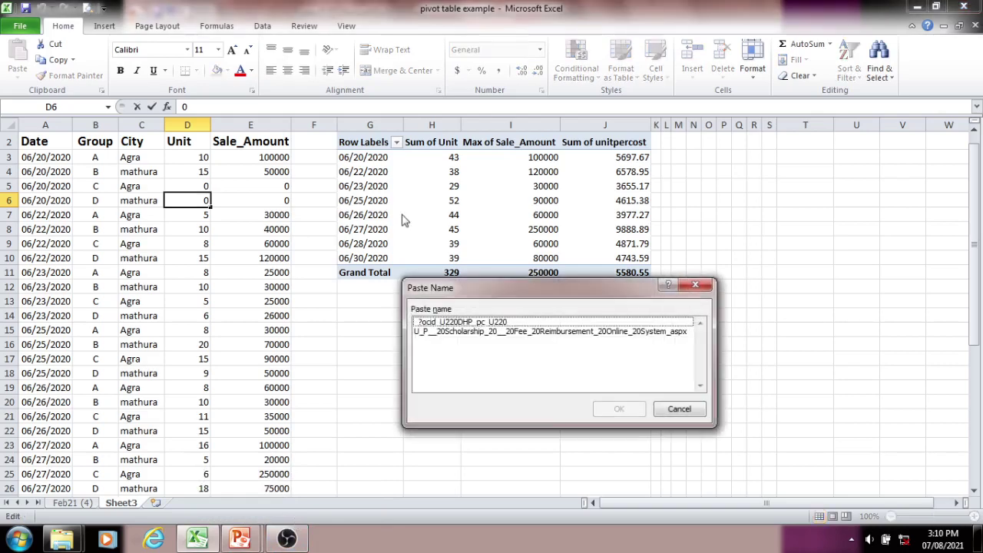
{"action": "left_click", "coordinate": [674, 411]}
{"action": "left_click", "coordinate": [289, 541]}
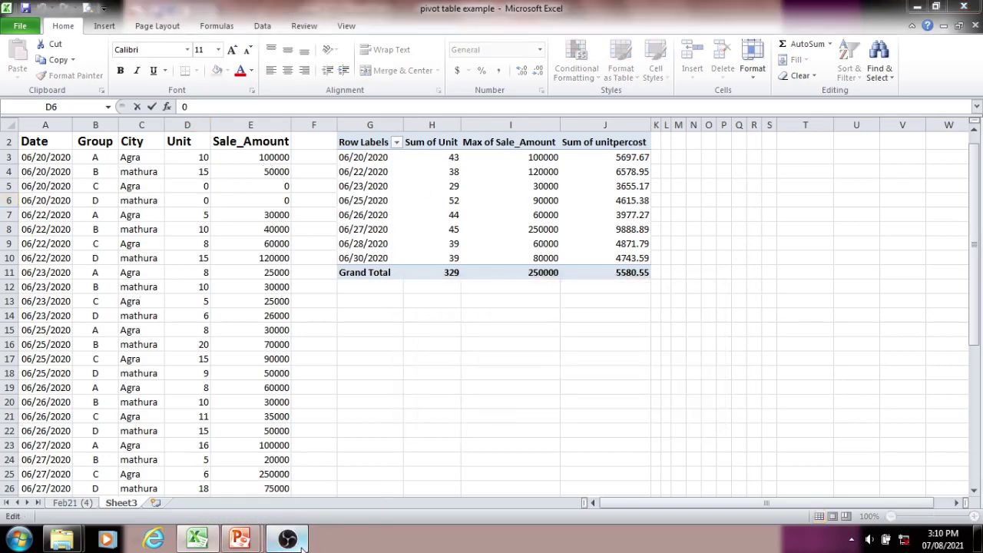
{"action": "left_click", "coordinate": [289, 541]}
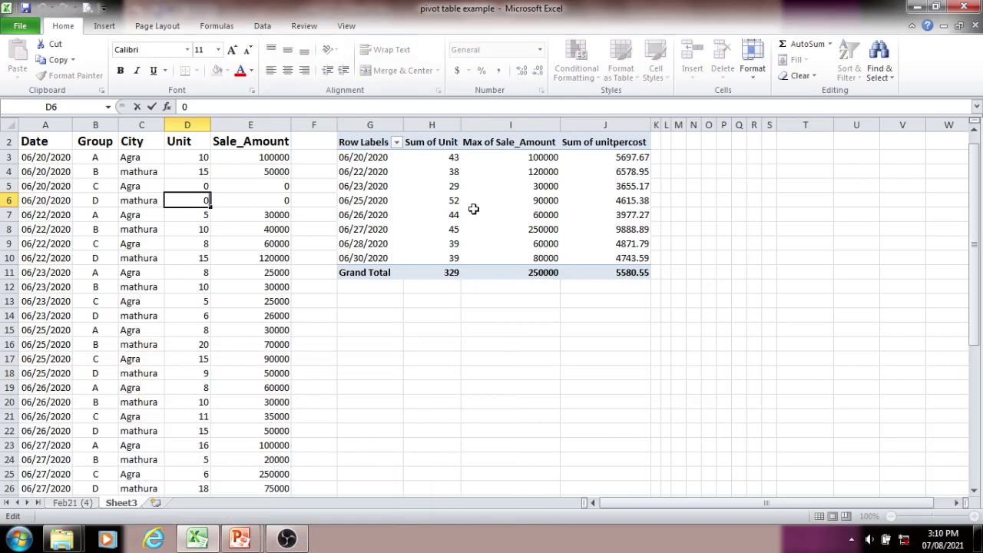
{"action": "left_click", "coordinate": [422, 159]}
{"action": "left_click", "coordinate": [188, 199]}
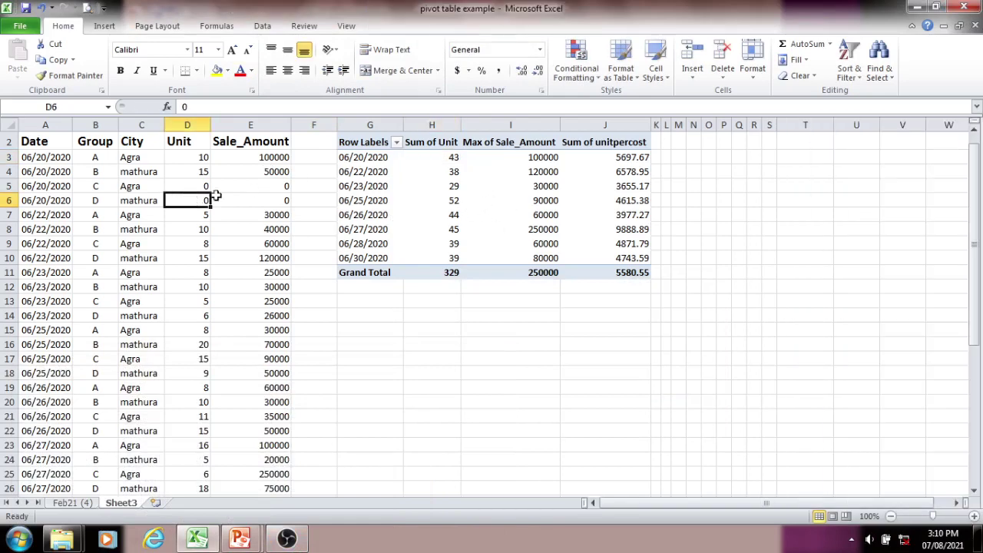
- Refresh all data feeding the pivot table, allowing the connection to the external data source
{"action": "left_click", "coordinate": [445, 188]}
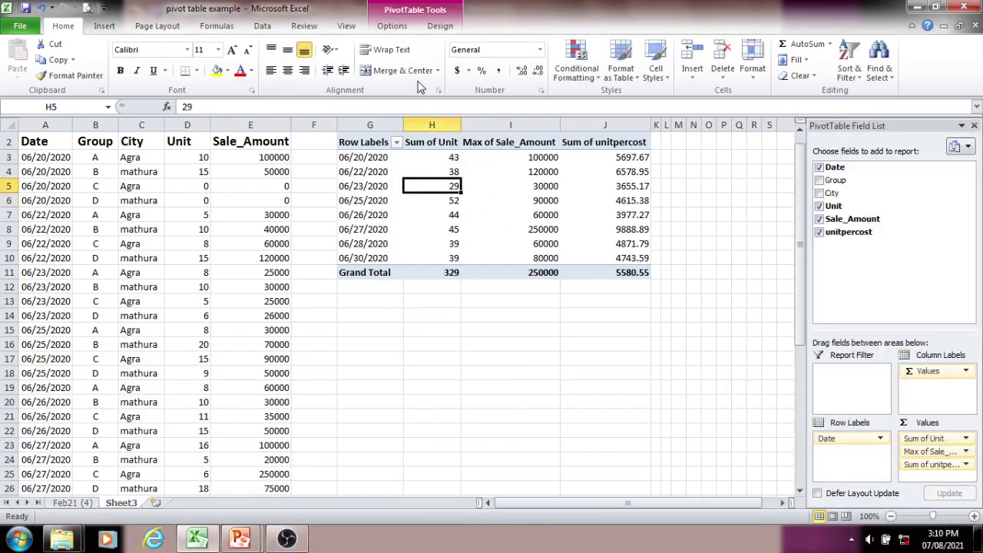
{"action": "left_click", "coordinate": [393, 27]}
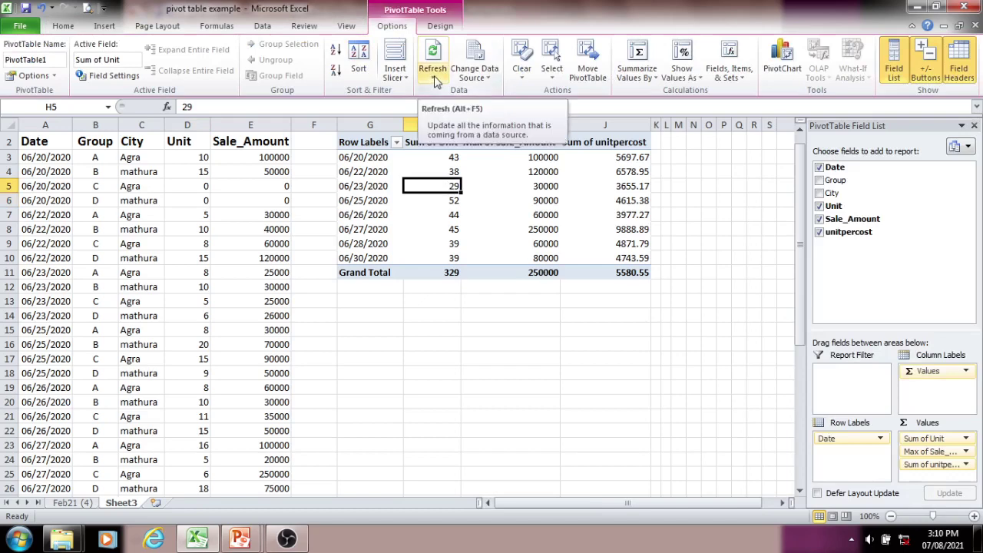
{"action": "left_click", "coordinate": [433, 77]}
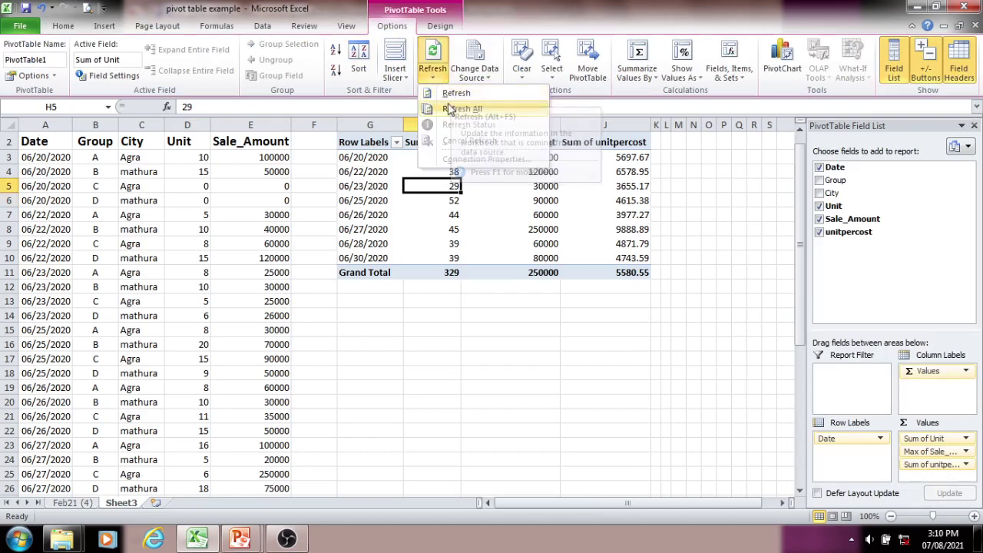
{"action": "left_click", "coordinate": [447, 109]}
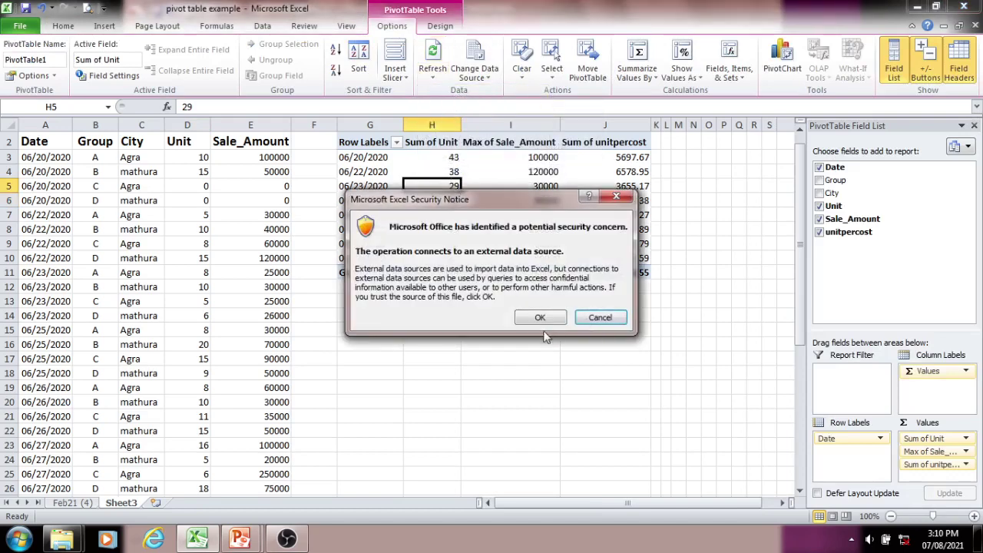
{"action": "left_click", "coordinate": [544, 318]}
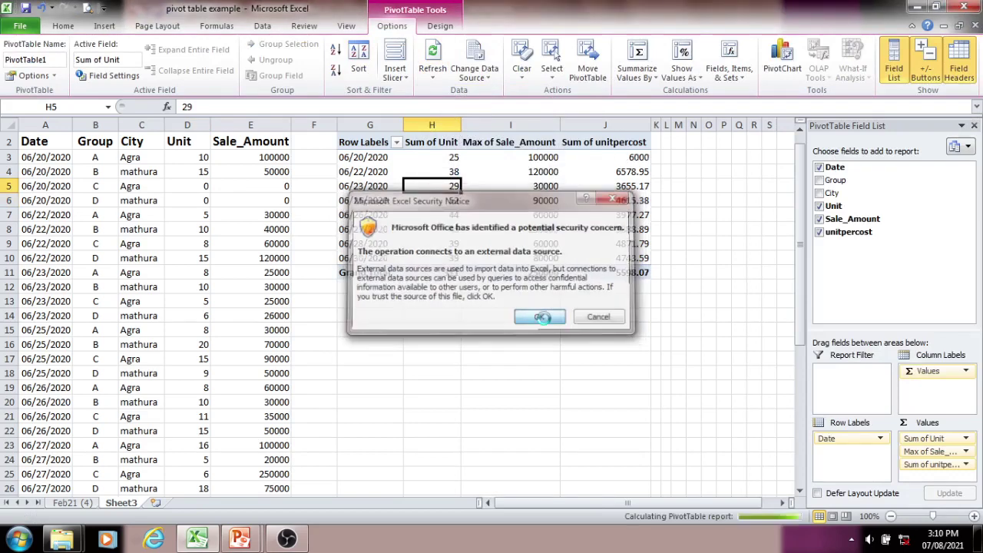
{"action": "left_click", "coordinate": [445, 158]}
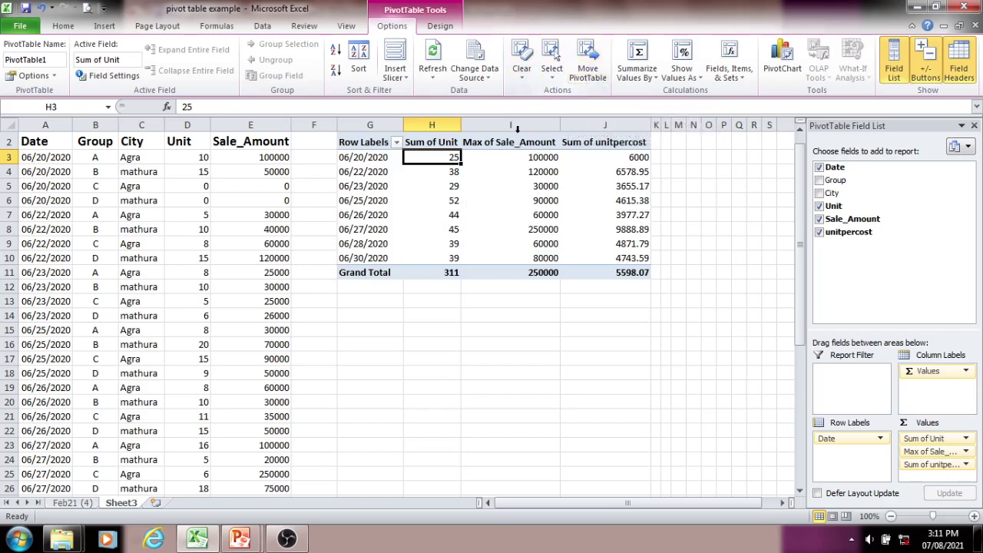
{"action": "left_click", "coordinate": [596, 80]}
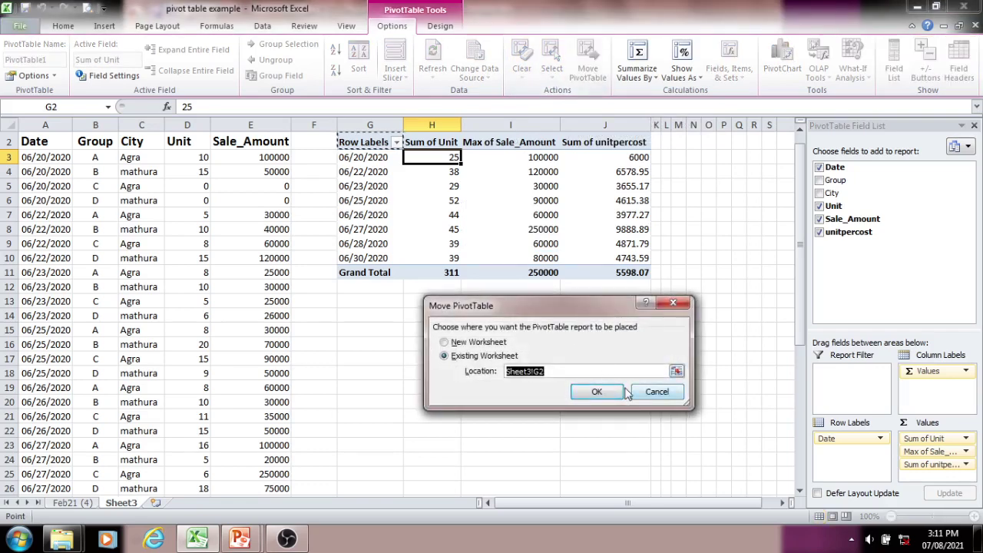
{"action": "left_click", "coordinate": [657, 393]}
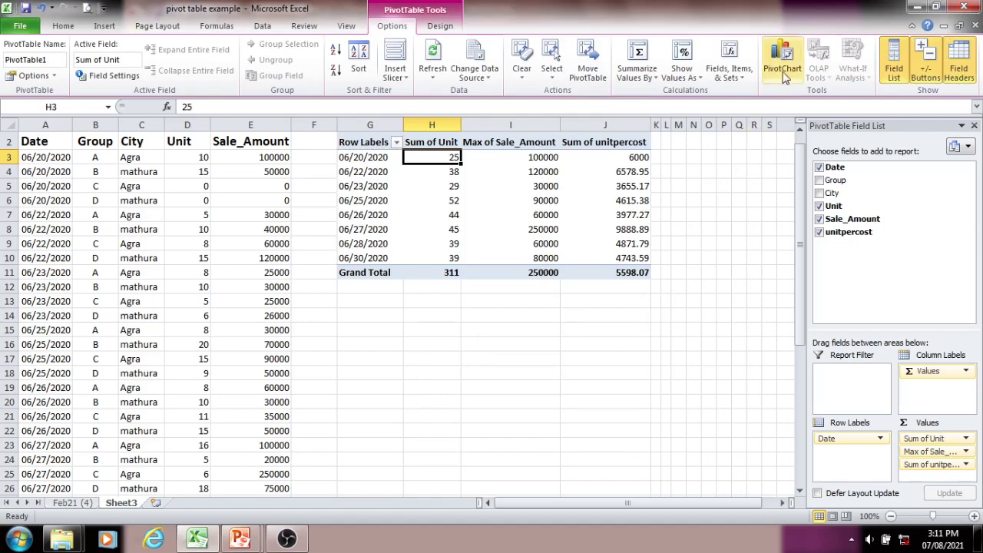
- Switch to the PowerPoint slide show and examine the slides on the calculated field result and PivotChart creation, marking the blank table and chart areas
{"action": "mouse_move", "coordinate": [241, 542]}
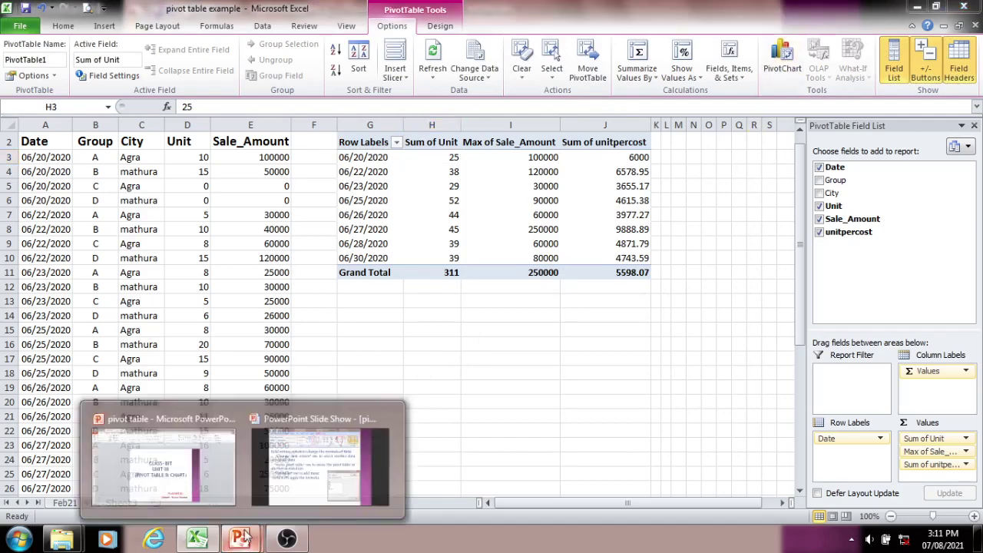
{"action": "left_click", "coordinate": [322, 454]}
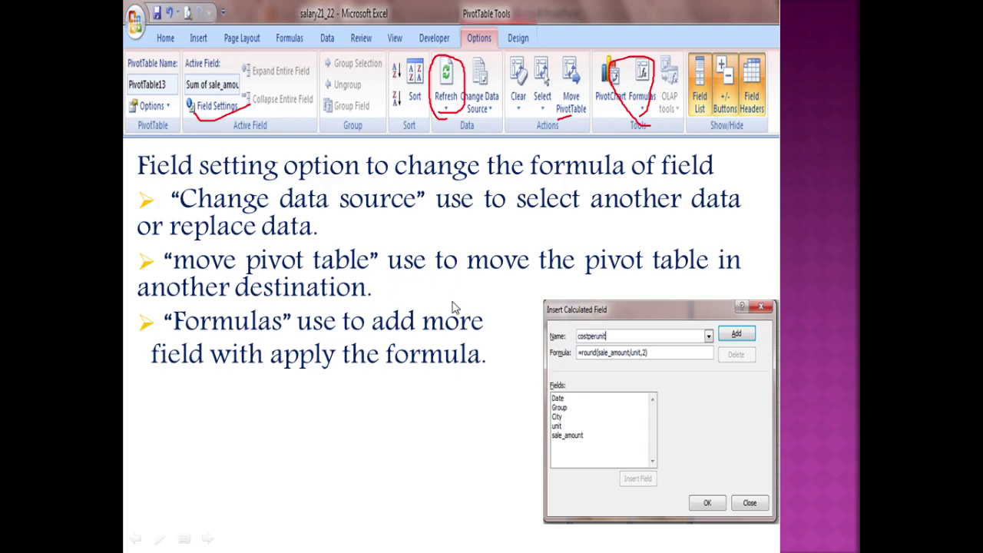
{"action": "key", "text": "Right"}
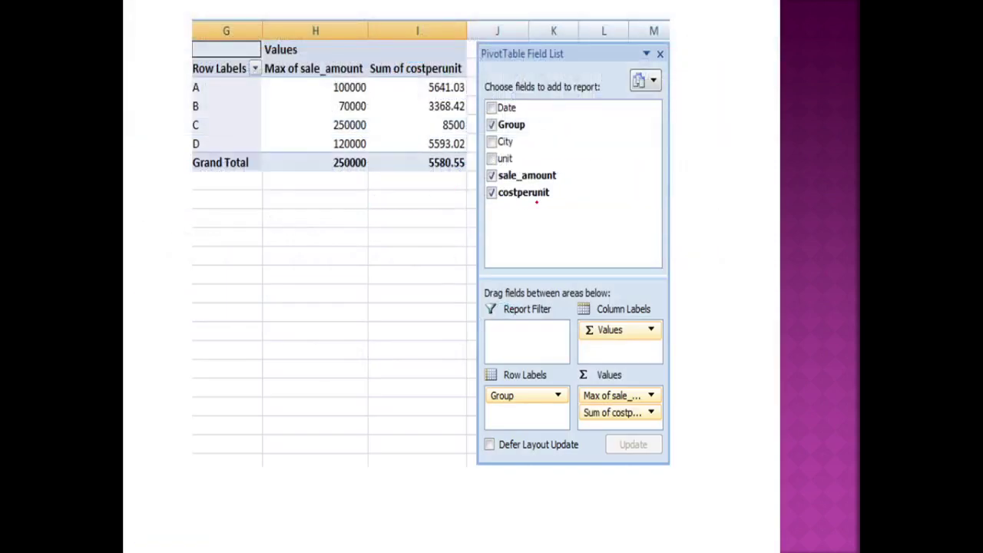
{"action": "key", "text": "Right"}
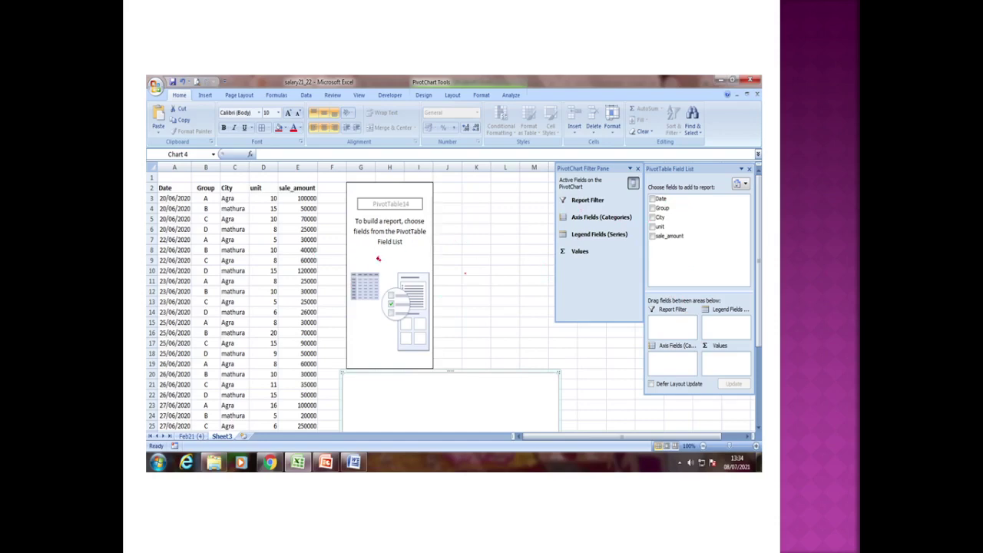
{"action": "left_click_drag", "start_coordinate": [378, 259], "coordinate": [413, 247]}
{"action": "left_click_drag", "start_coordinate": [413, 415], "coordinate": [448, 405]}
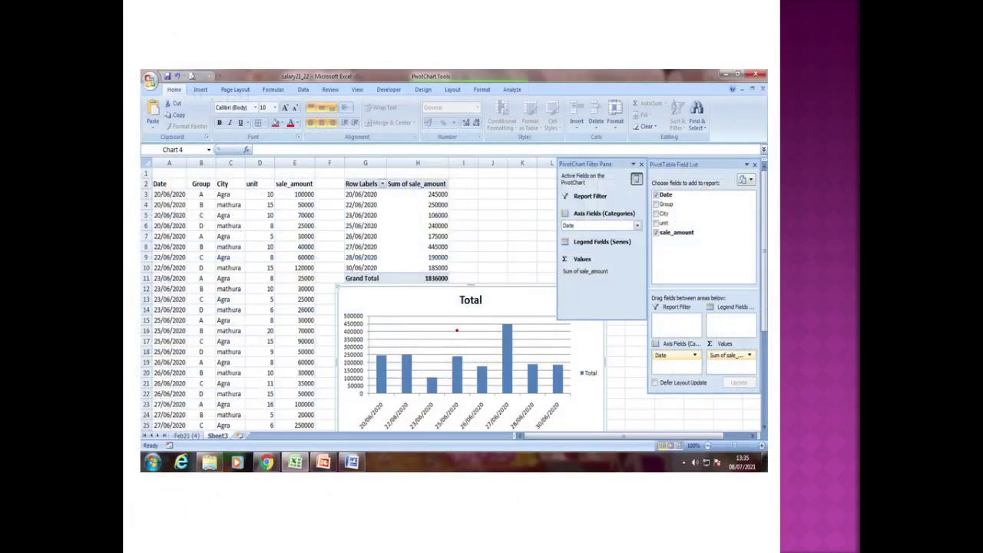
- Switch back to the Excel workbook and dismiss the Paste Name dialog
{"action": "key", "text": "super"}
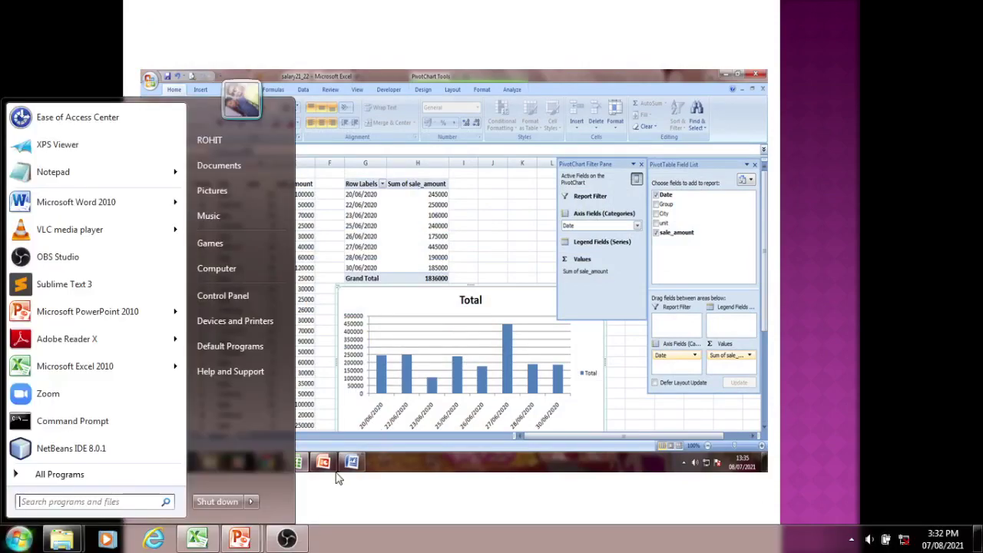
{"action": "left_click", "coordinate": [197, 537]}
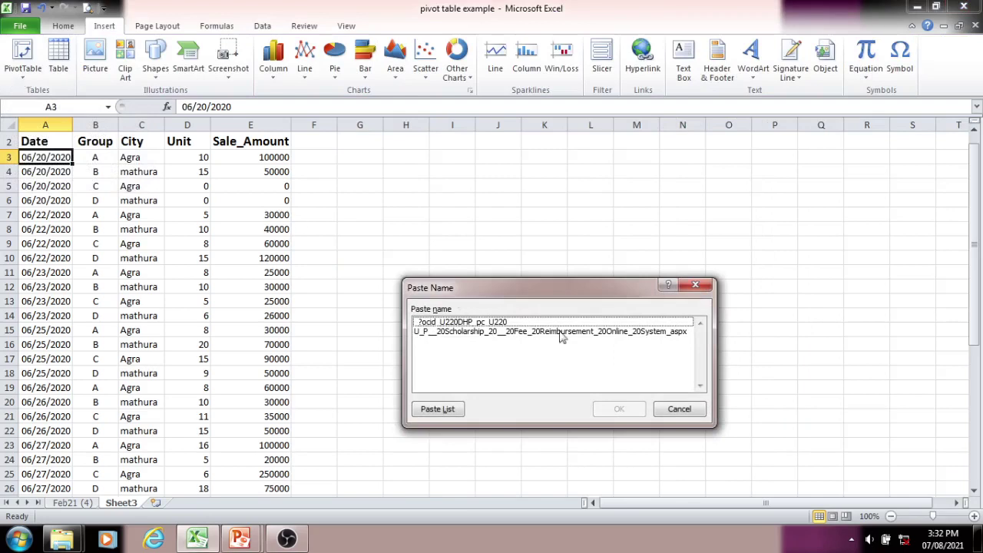
{"action": "left_click", "coordinate": [680, 409]}
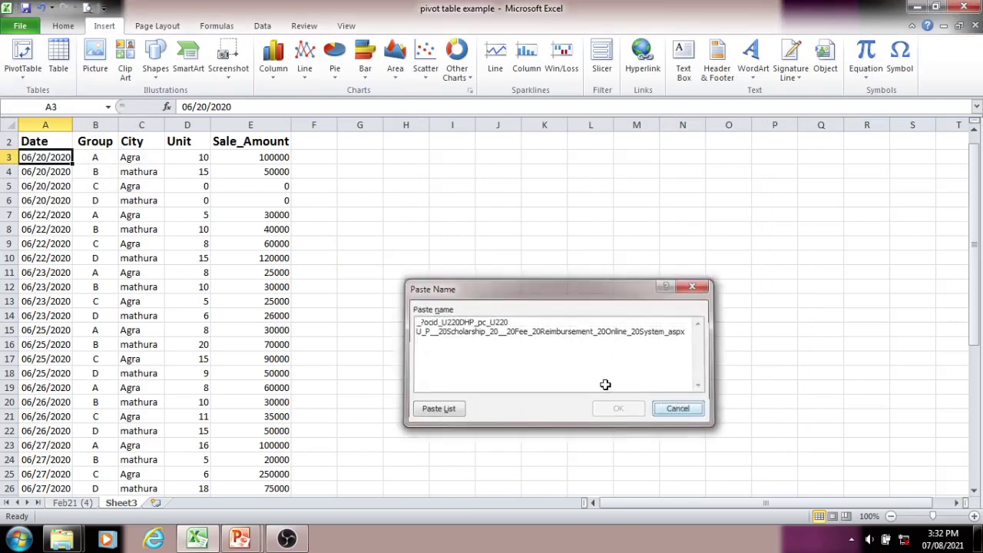
- Insert a PivotTable with PivotChart from Sheet3!$A$2:$E$34, placed at G2 on the existing worksheet
{"action": "left_click", "coordinate": [22, 74]}
{"action": "left_click", "coordinate": [38, 114]}
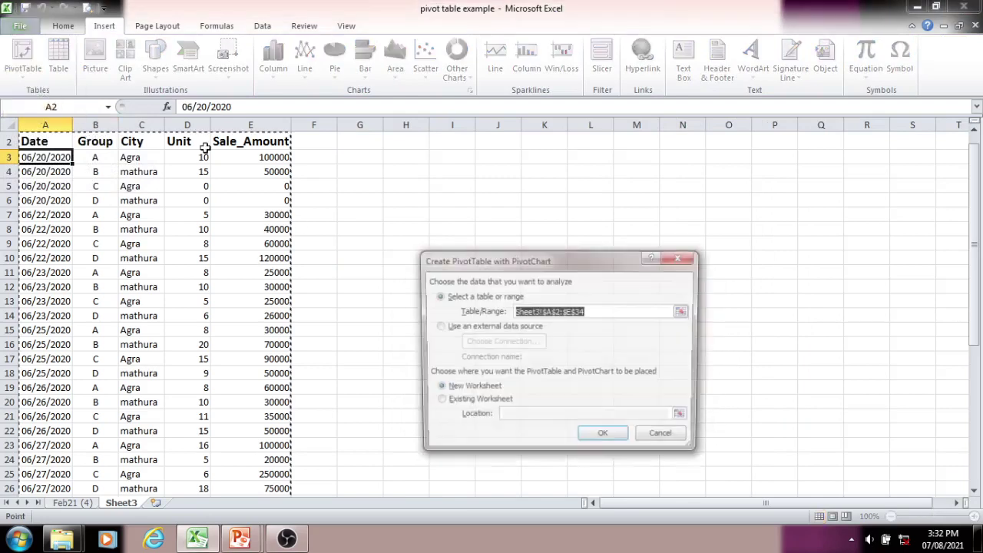
{"action": "left_click", "coordinate": [472, 401]}
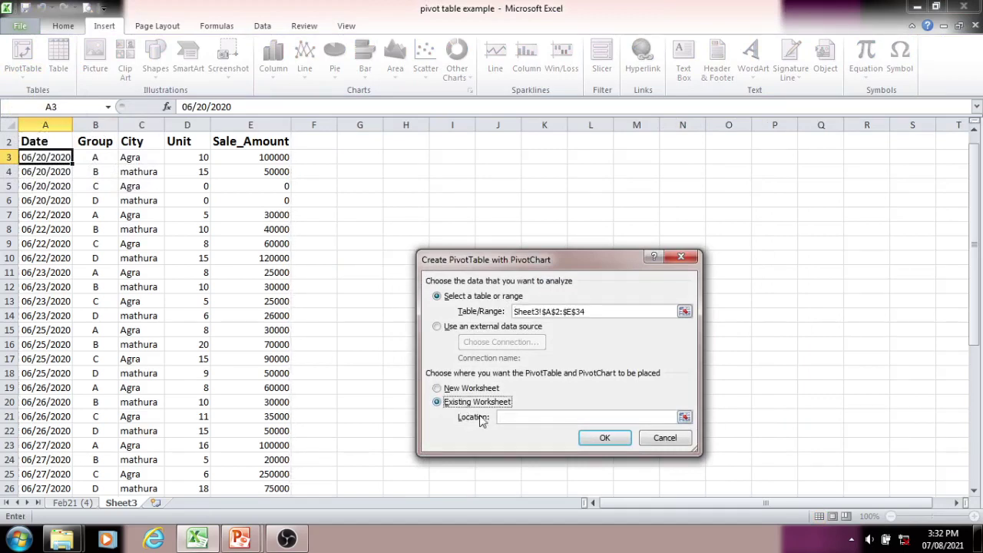
{"action": "left_click", "coordinate": [531, 418]}
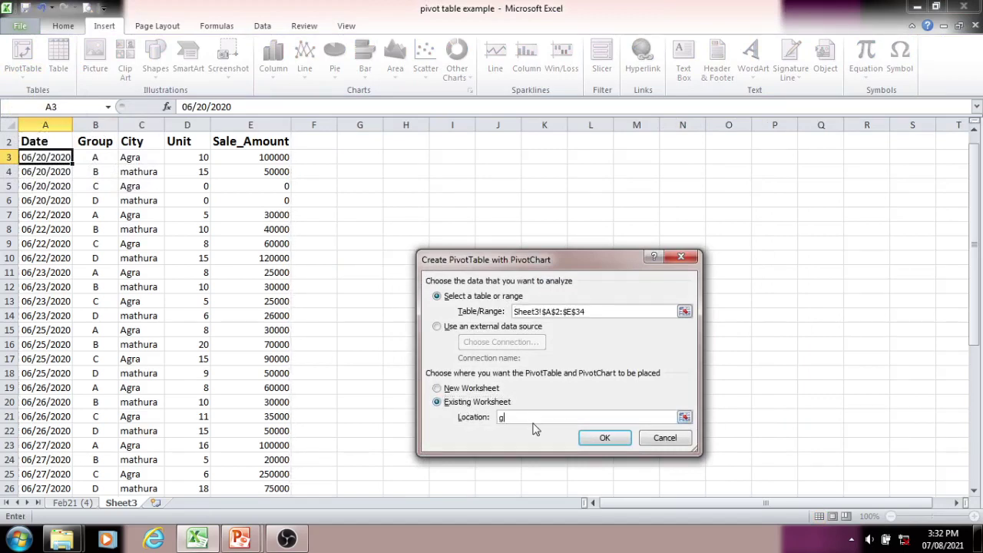
{"action": "type", "text": "g2"}
{"action": "left_click", "coordinate": [603, 438]}
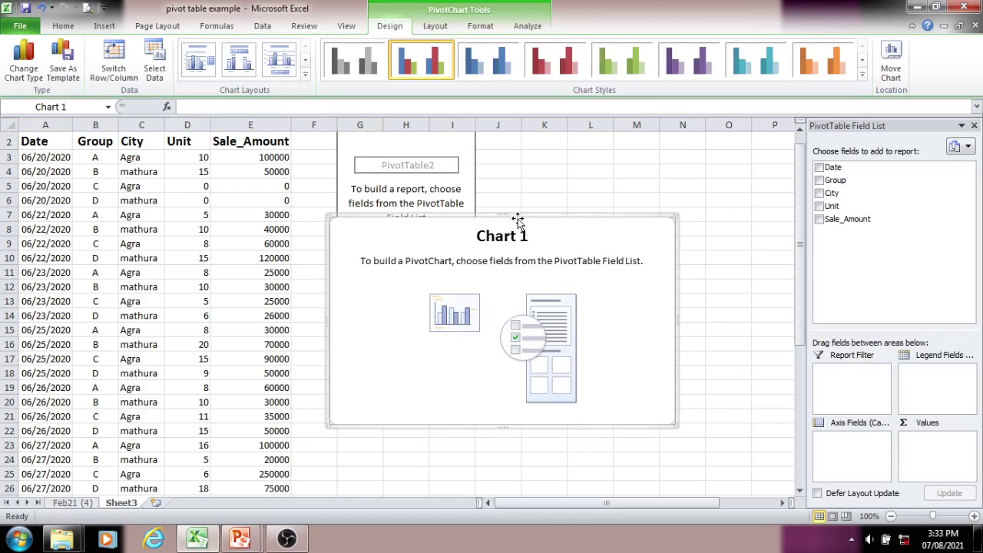
- Move the blank chart below the pivot table and add Date as axis field and Sale_Amount as value field
{"action": "left_click_drag", "start_coordinate": [519, 230], "coordinate": [522, 309]}
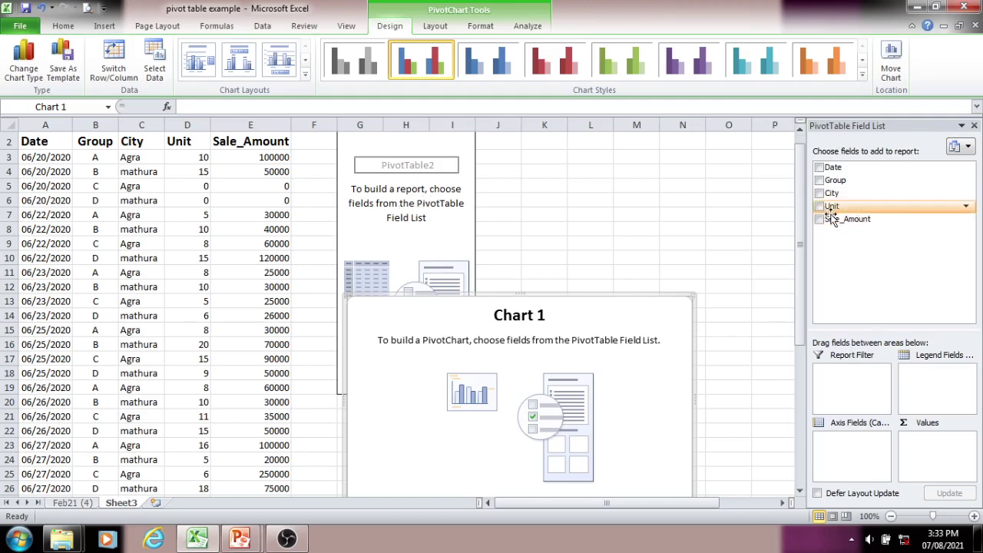
{"action": "left_click", "coordinate": [820, 169]}
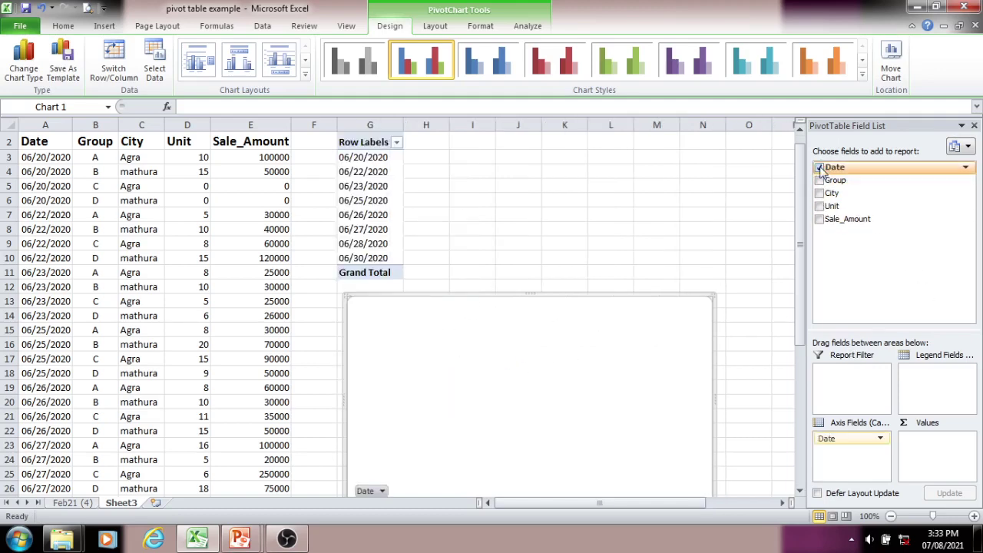
{"action": "left_click", "coordinate": [820, 220]}
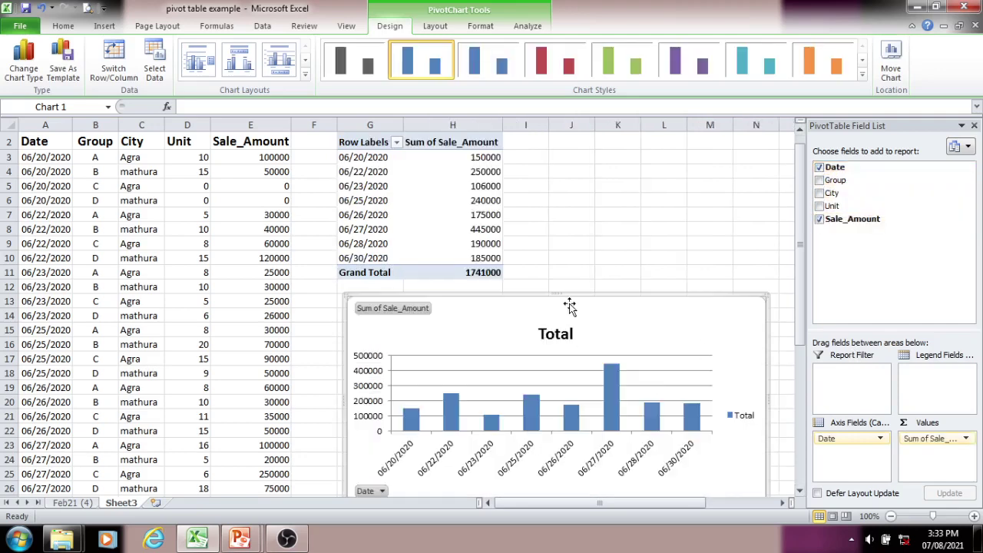
{"action": "left_click_drag", "start_coordinate": [569, 306], "coordinate": [561, 313]}
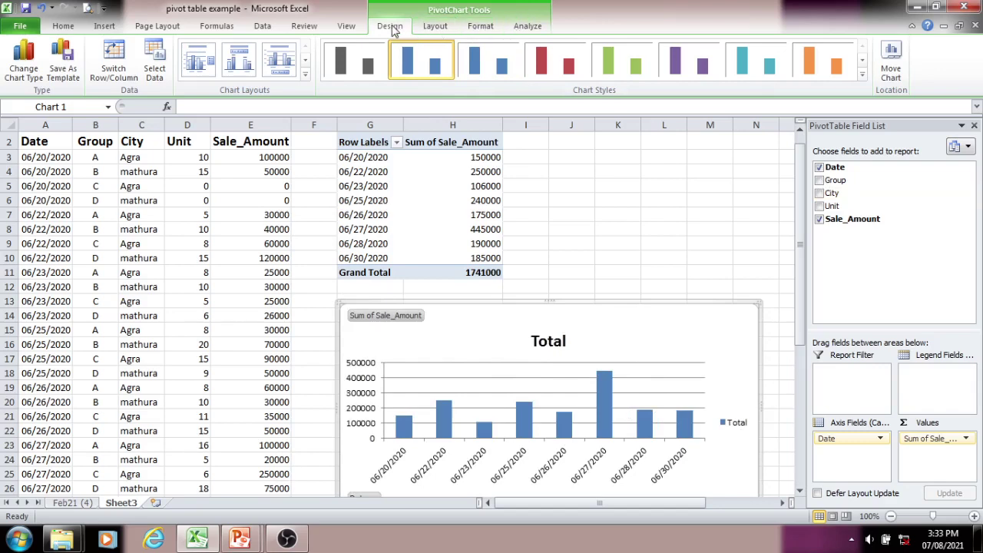
- Change the pivot chart's type to Line with Markers
{"action": "left_click", "coordinate": [29, 71]}
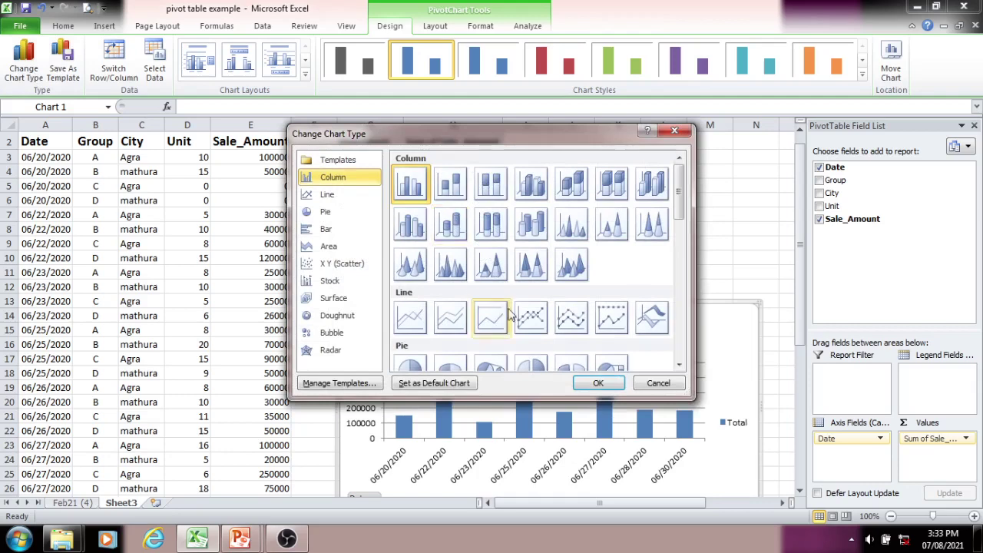
{"action": "left_click", "coordinate": [530, 317]}
{"action": "left_click", "coordinate": [597, 383]}
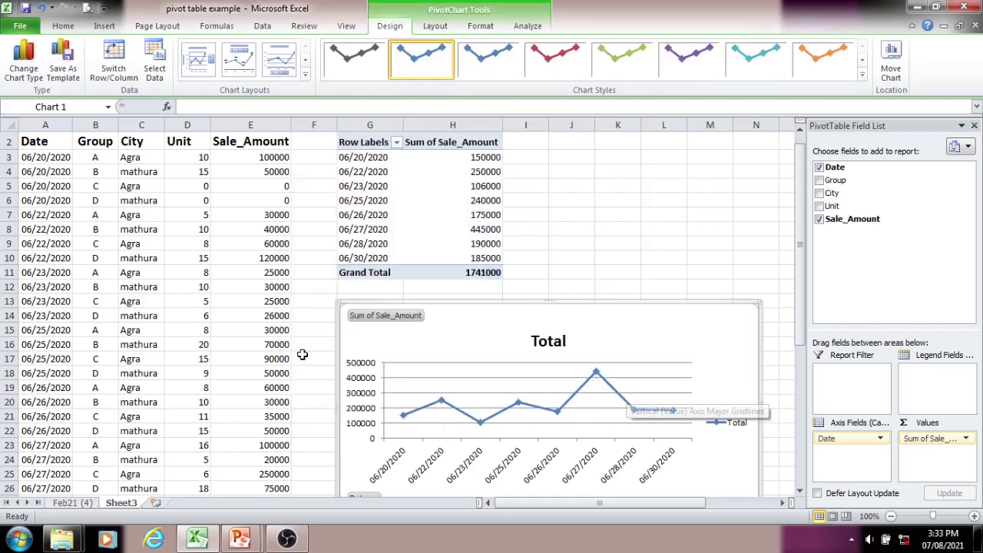
- Change the pivot chart's type to Stacked Column
{"action": "left_click", "coordinate": [30, 70]}
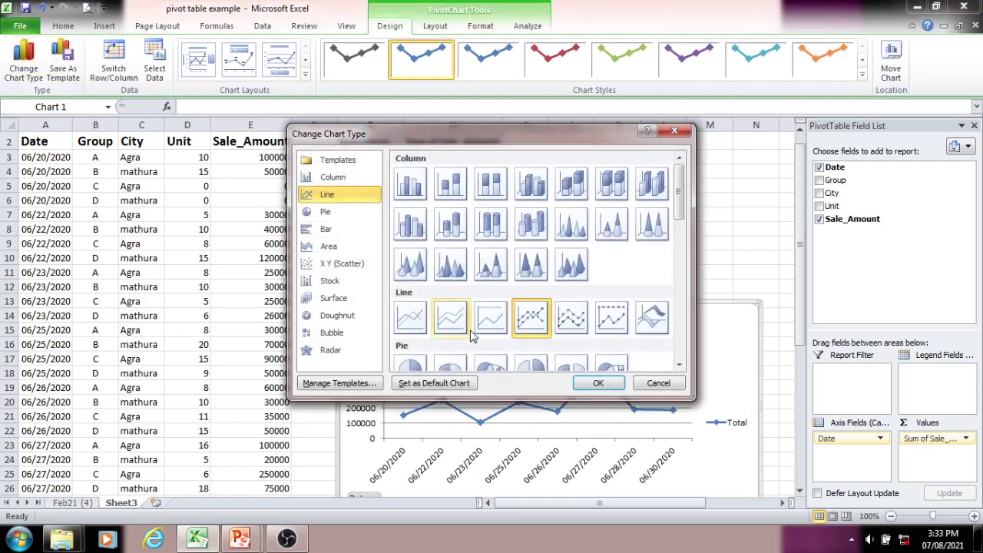
{"action": "left_click", "coordinate": [329, 182]}
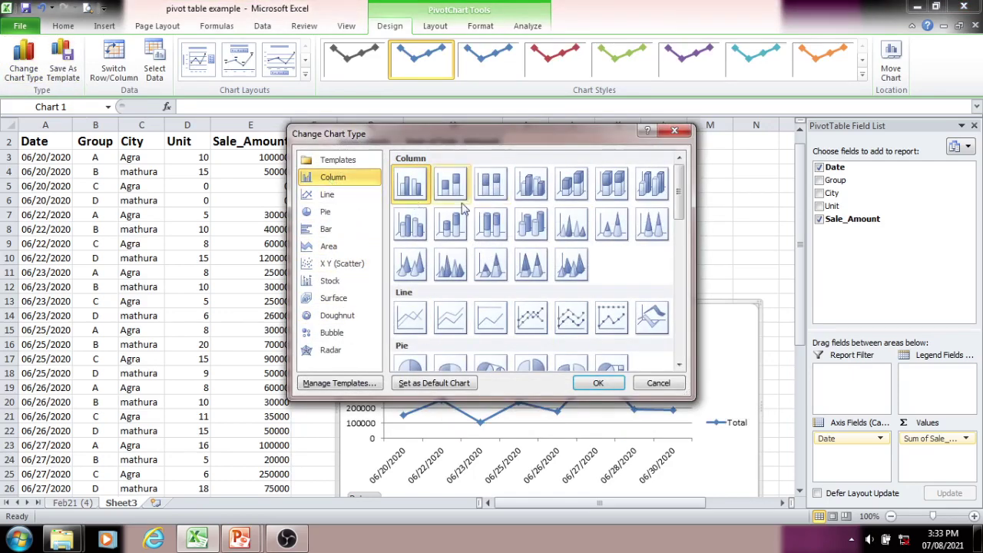
{"action": "left_click", "coordinate": [450, 184]}
{"action": "left_click", "coordinate": [597, 382]}
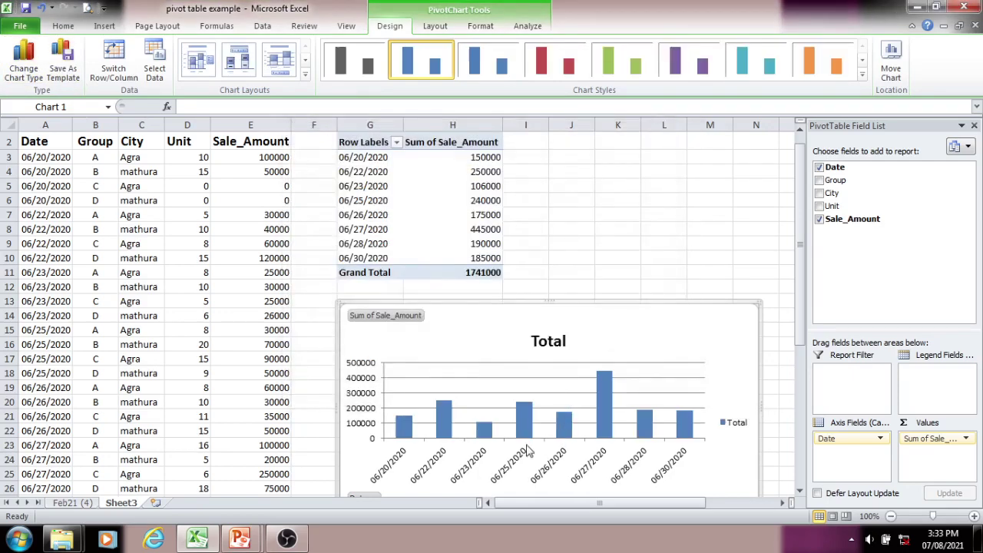
- Switch the pivot chart's rows and columns and switch them back again
{"action": "left_click", "coordinate": [115, 76]}
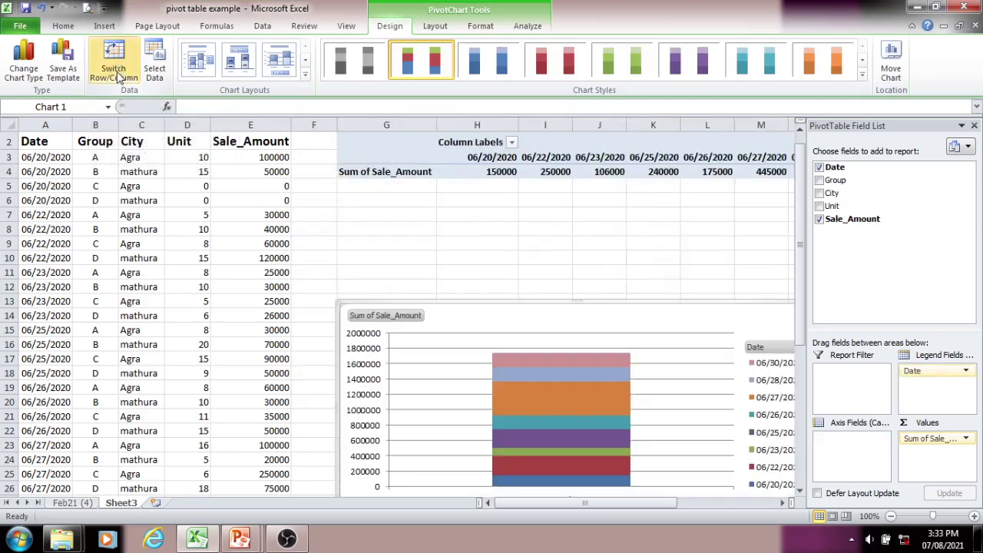
{"action": "left_click", "coordinate": [116, 75]}
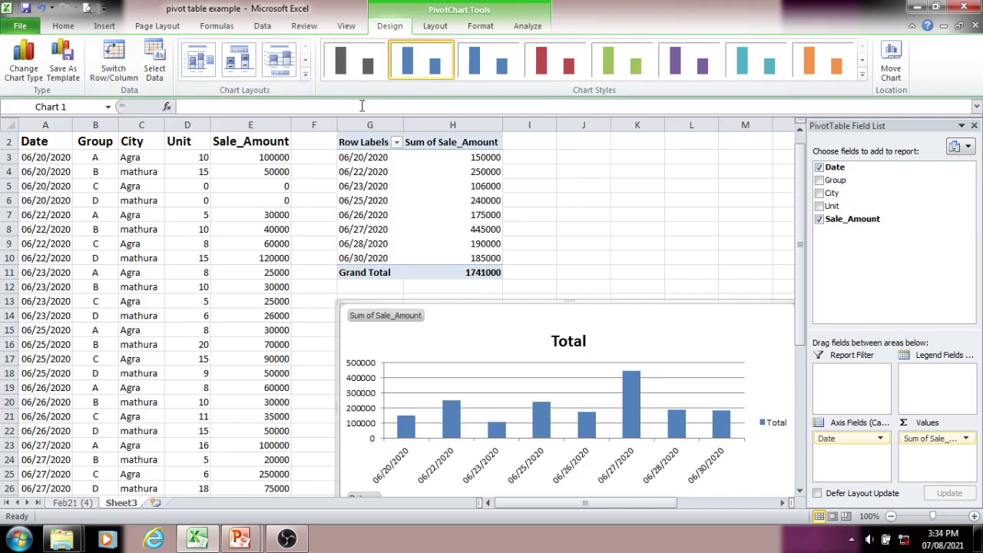
- Try several preset chart layouts on the pivot chart and settle on Layout 4
{"action": "left_click", "coordinate": [279, 61]}
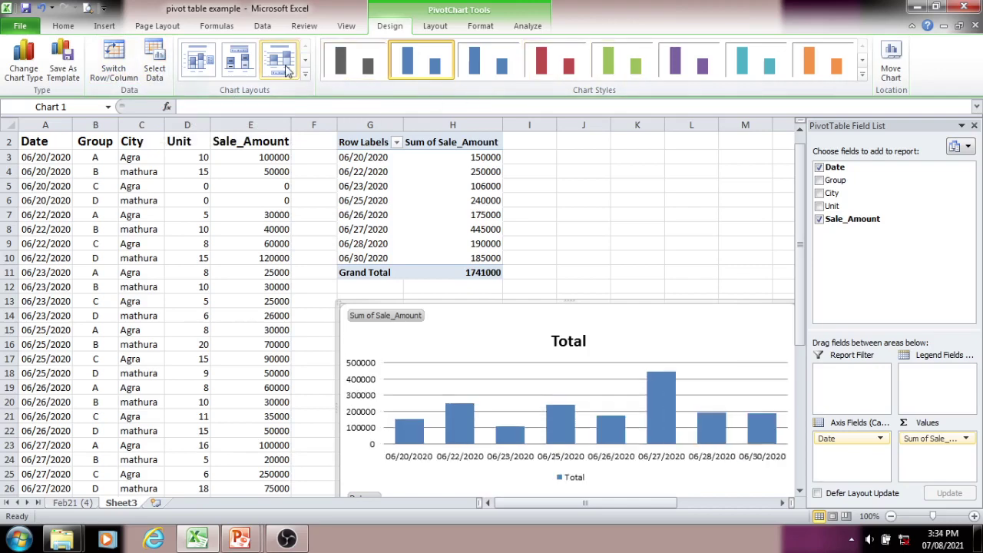
{"action": "left_click", "coordinate": [244, 70]}
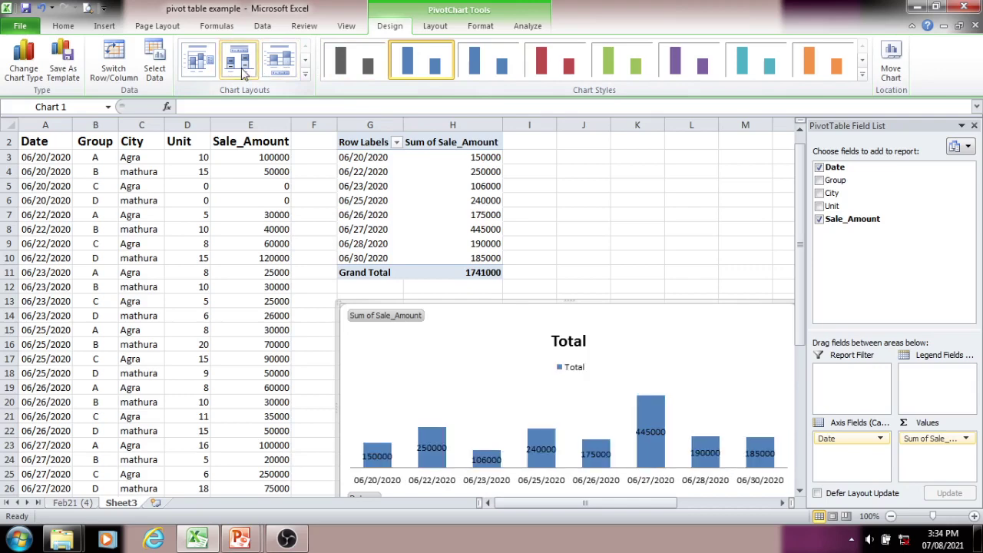
{"action": "left_click", "coordinate": [198, 62]}
{"action": "left_click", "coordinate": [305, 62]}
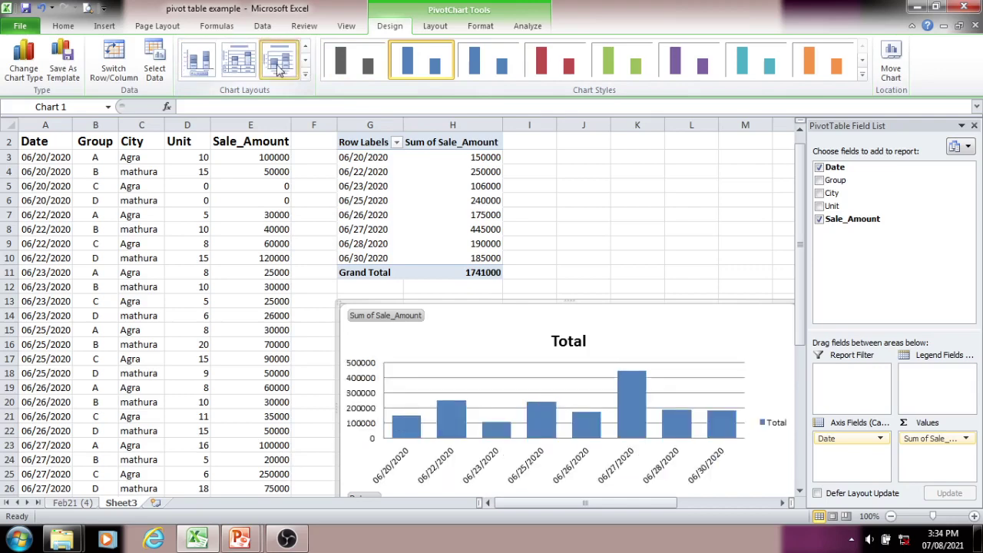
{"action": "left_click", "coordinate": [280, 66]}
{"action": "left_click", "coordinate": [239, 65]}
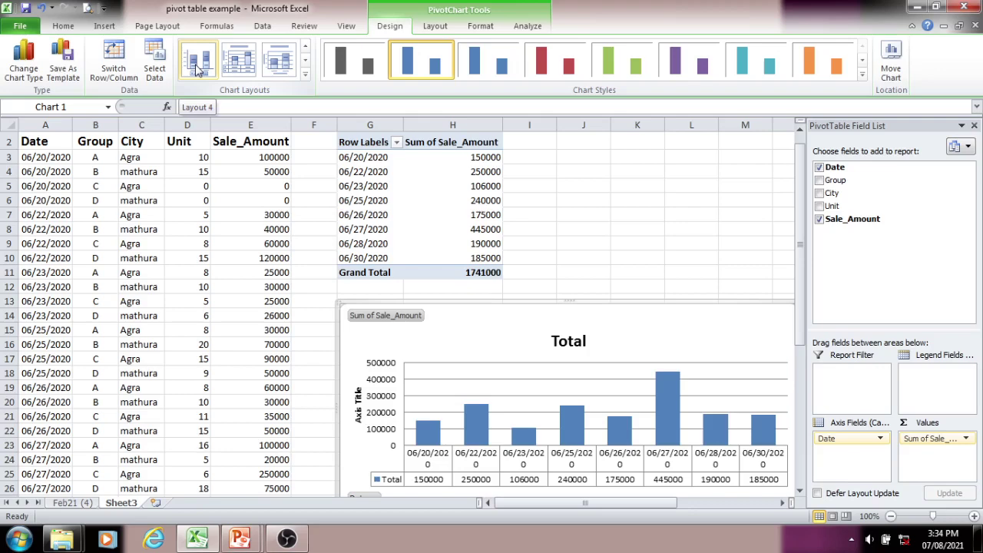
{"action": "left_click", "coordinate": [198, 67]}
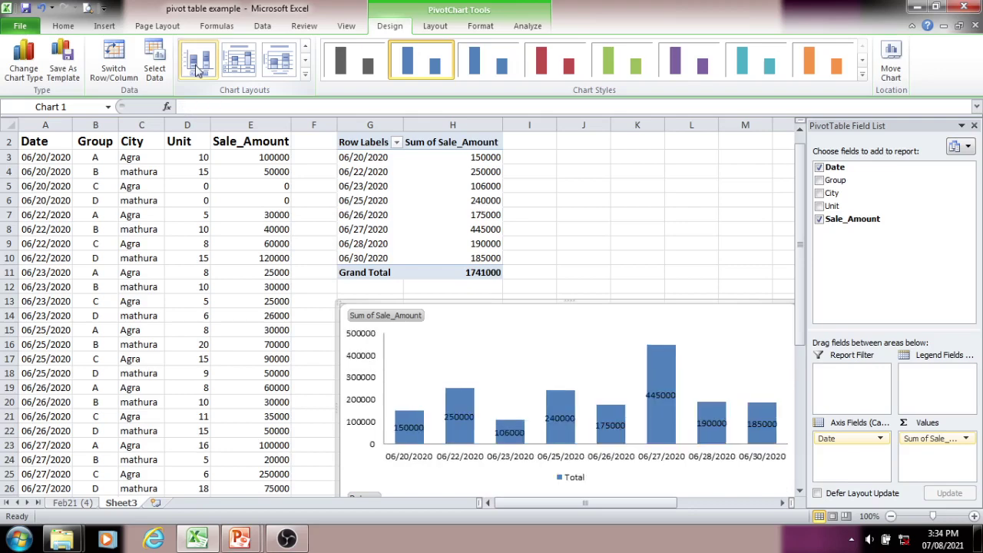
- Try the teal chart style, apply the orange style instead, and reposition the chart slightly higher on the sheet
{"action": "left_click", "coordinate": [769, 65]}
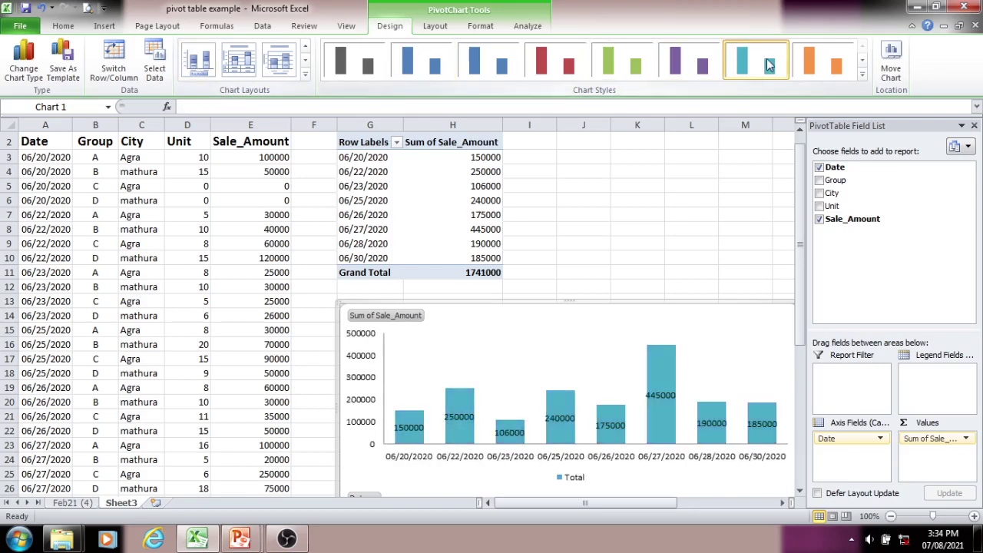
{"action": "left_click", "coordinate": [817, 67]}
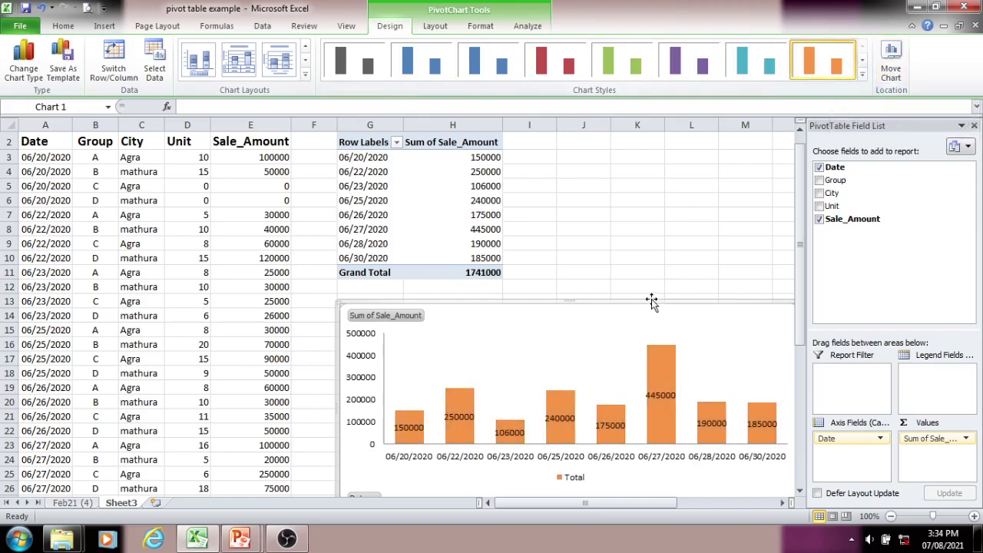
{"action": "left_click_drag", "start_coordinate": [638, 301], "coordinate": [596, 293]}
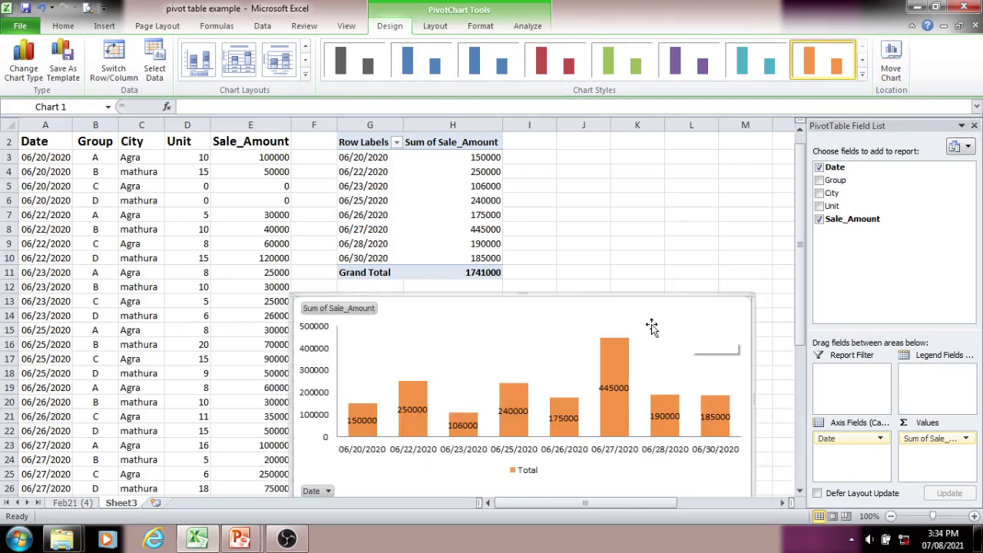
{"action": "left_click_drag", "start_coordinate": [504, 294], "coordinate": [527, 288]}
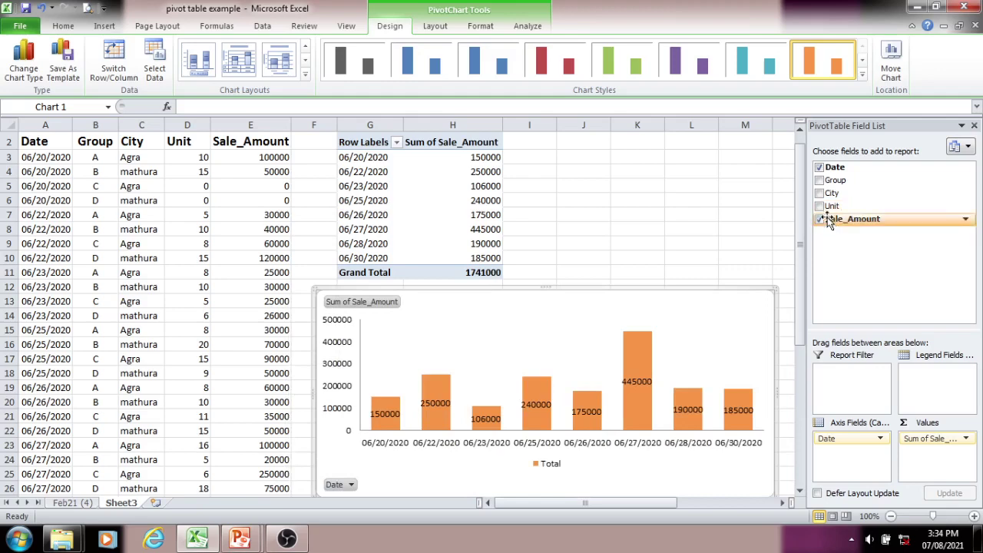
- Replace Date with City as the pivot chart's axis field, and swap City for Group
{"action": "left_click", "coordinate": [820, 167]}
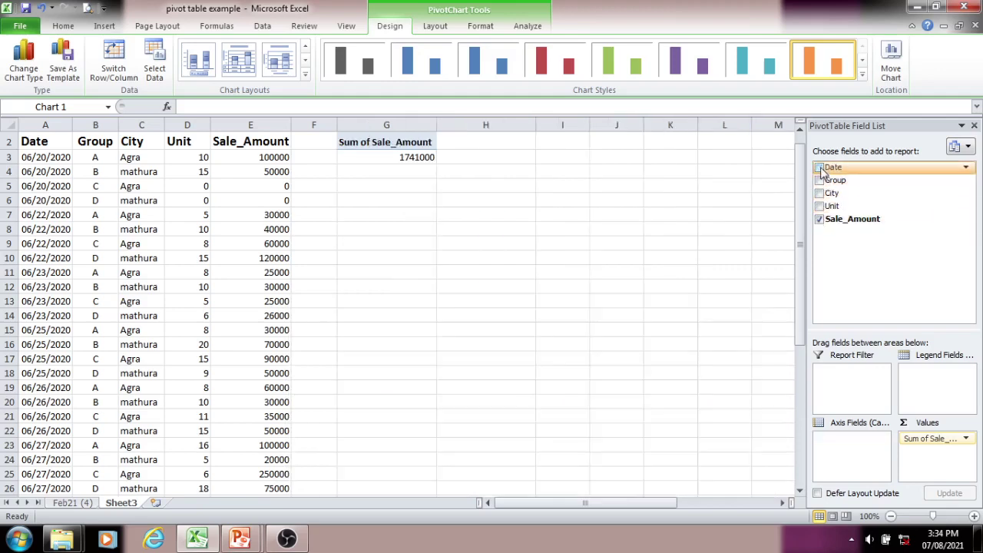
{"action": "left_click", "coordinate": [820, 193]}
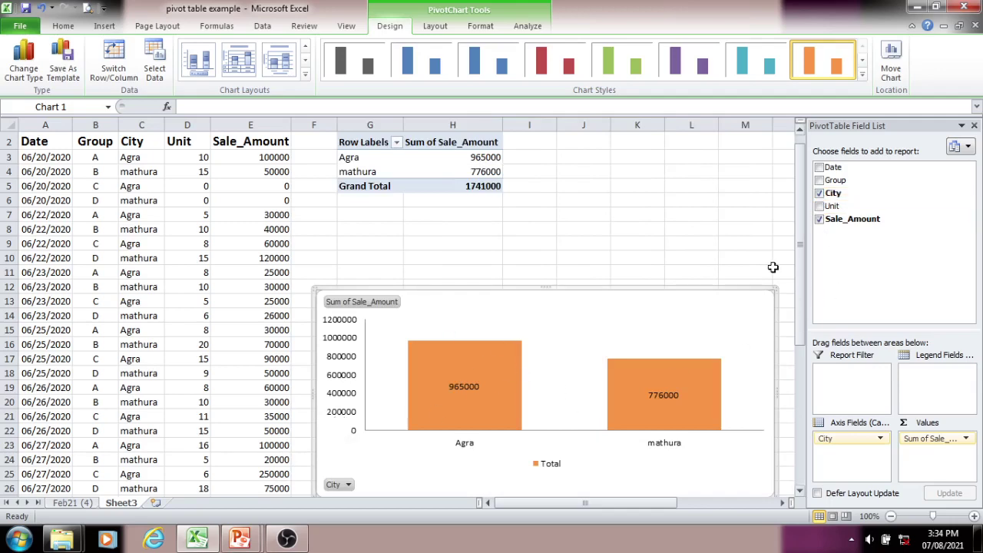
{"action": "left_click", "coordinate": [820, 180]}
{"action": "left_click", "coordinate": [820, 193]}
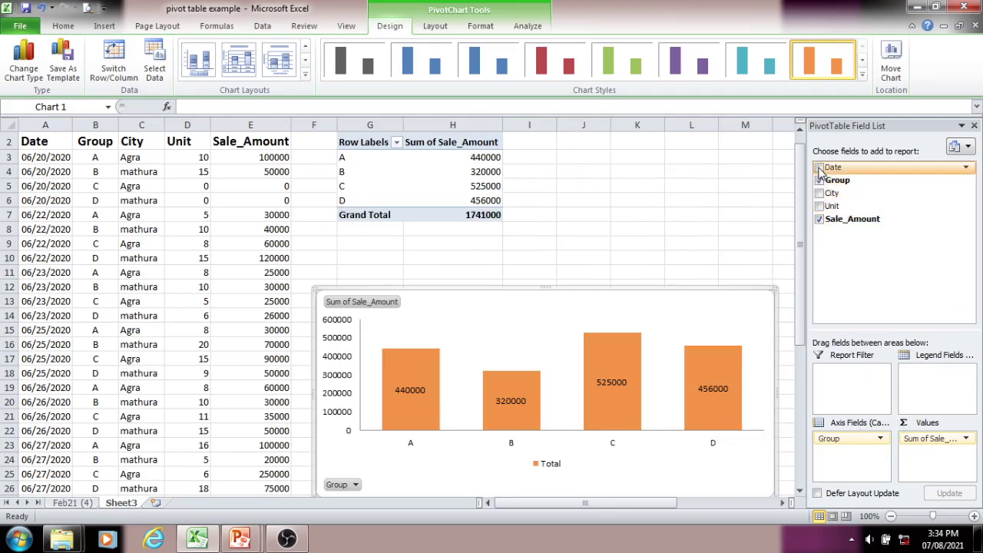
- Replace Group with Date as the pivot chart's axis field and replace Sale_Amount with Unit as its value field
{"action": "left_click", "coordinate": [819, 179]}
{"action": "left_click", "coordinate": [820, 168]}
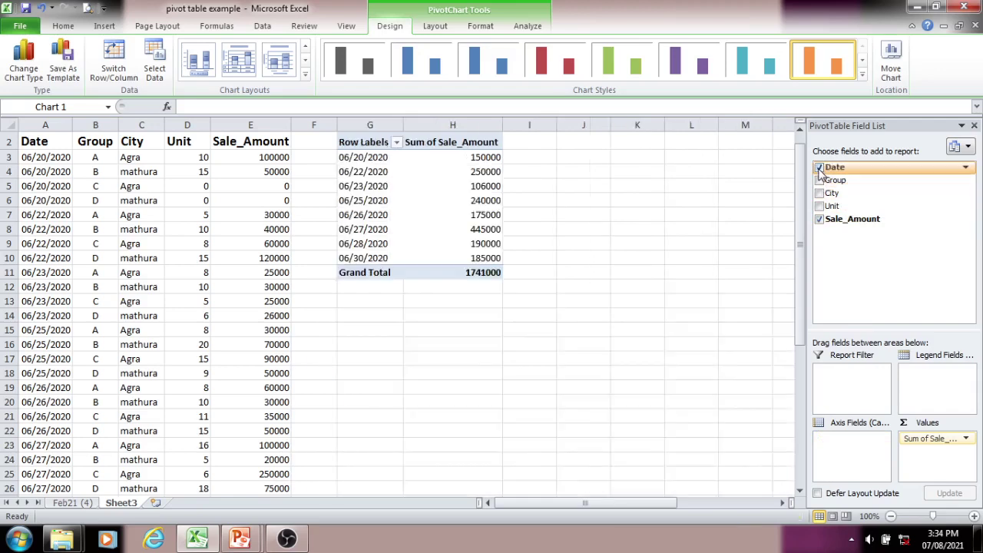
{"action": "left_click", "coordinate": [820, 206]}
{"action": "left_click", "coordinate": [820, 219]}
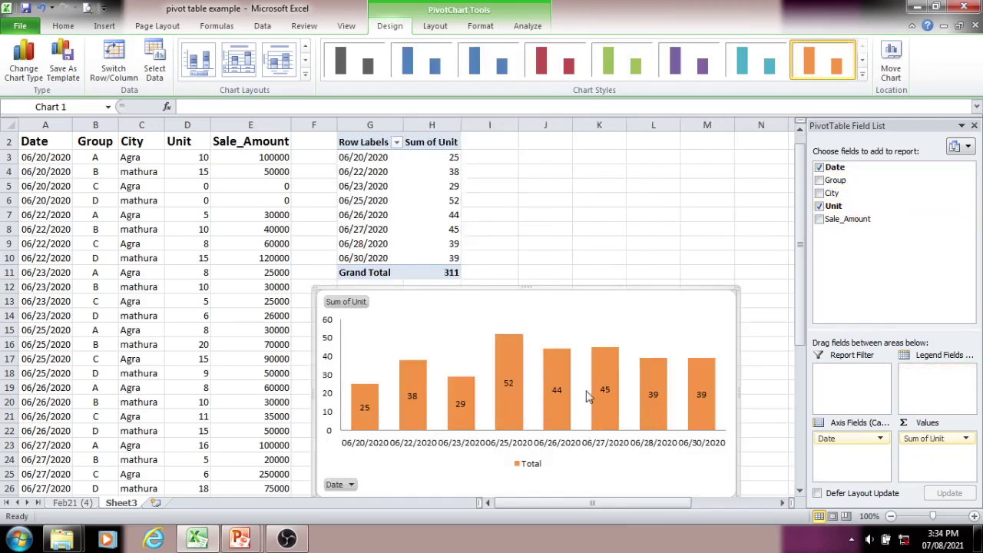
- Replace Date with City as the axis field for the Unit totals, and swap City for Group
{"action": "left_click", "coordinate": [820, 167]}
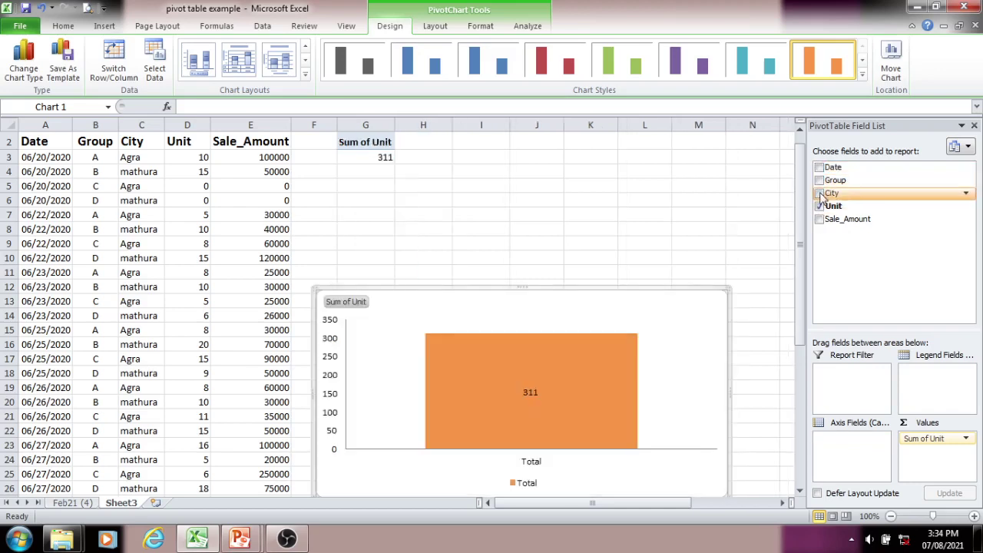
{"action": "left_click", "coordinate": [820, 193]}
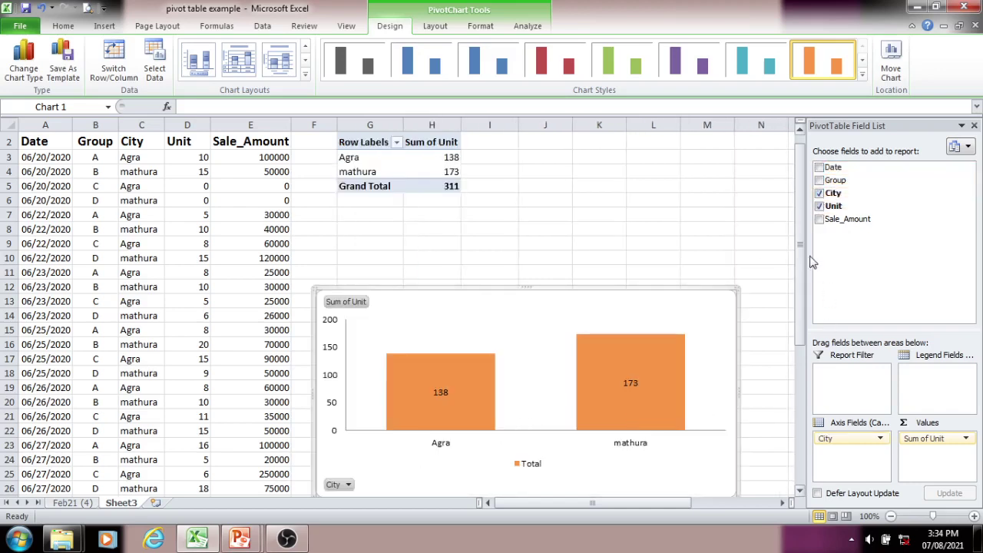
{"action": "left_click", "coordinate": [820, 179]}
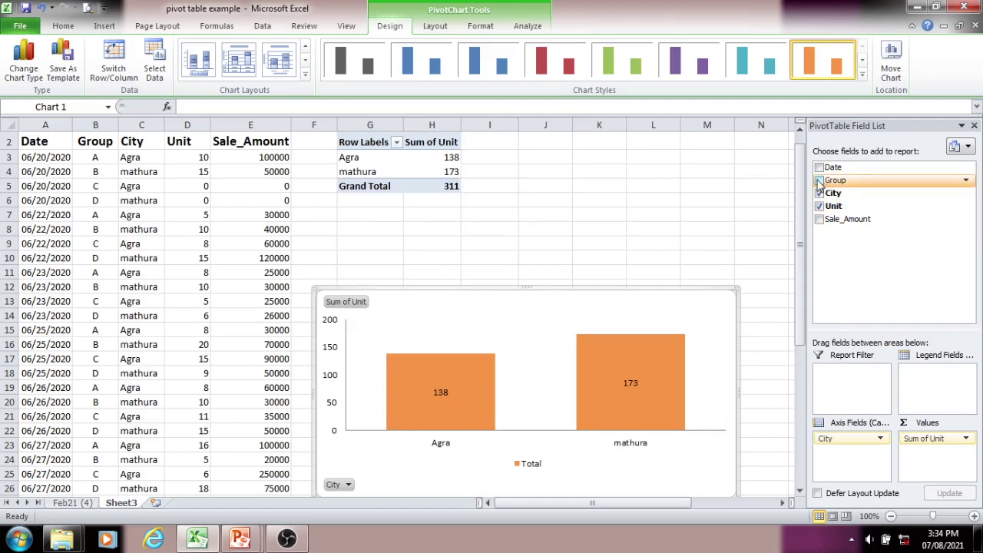
{"action": "left_click", "coordinate": [820, 193]}
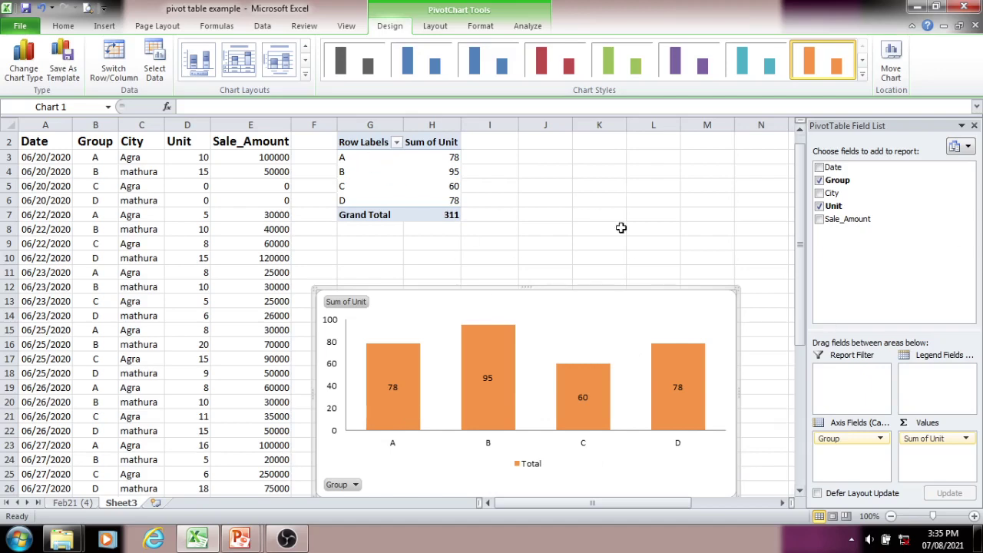
- Move the pivot chart up nearer the pivot table and add an Above Chart title, placed at the chart's upper edge
{"action": "left_click", "coordinate": [435, 28]}
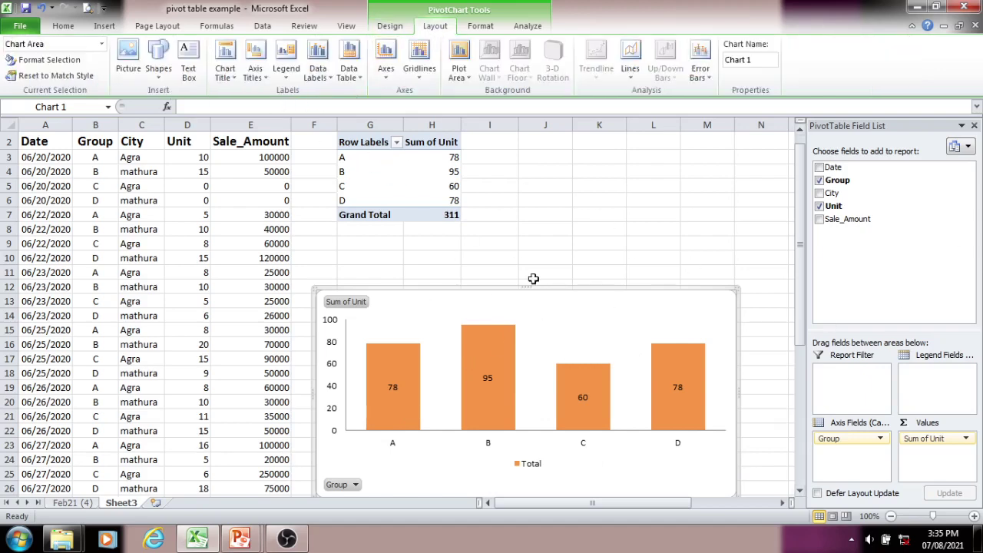
{"action": "left_click_drag", "start_coordinate": [526, 290], "coordinate": [513, 247]}
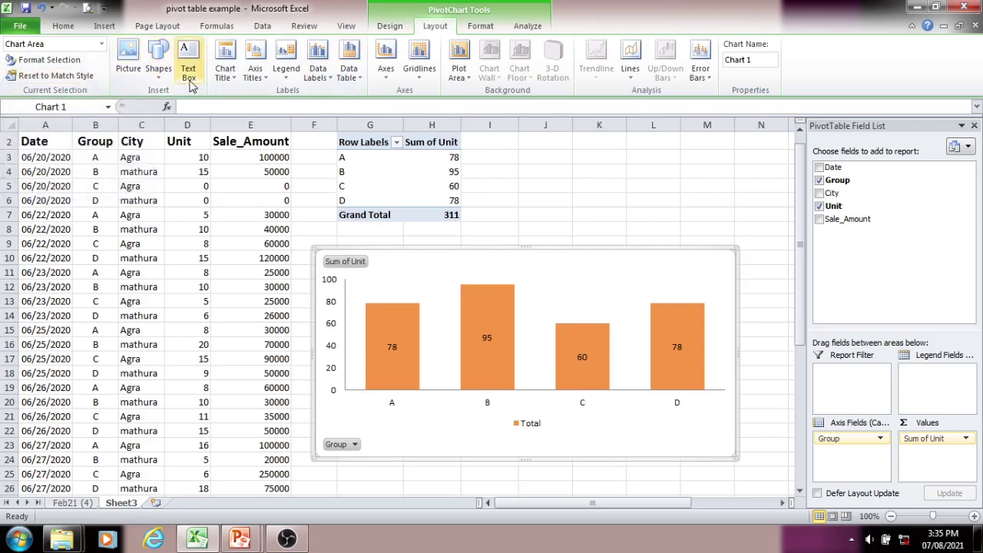
{"action": "left_click", "coordinate": [235, 80]}
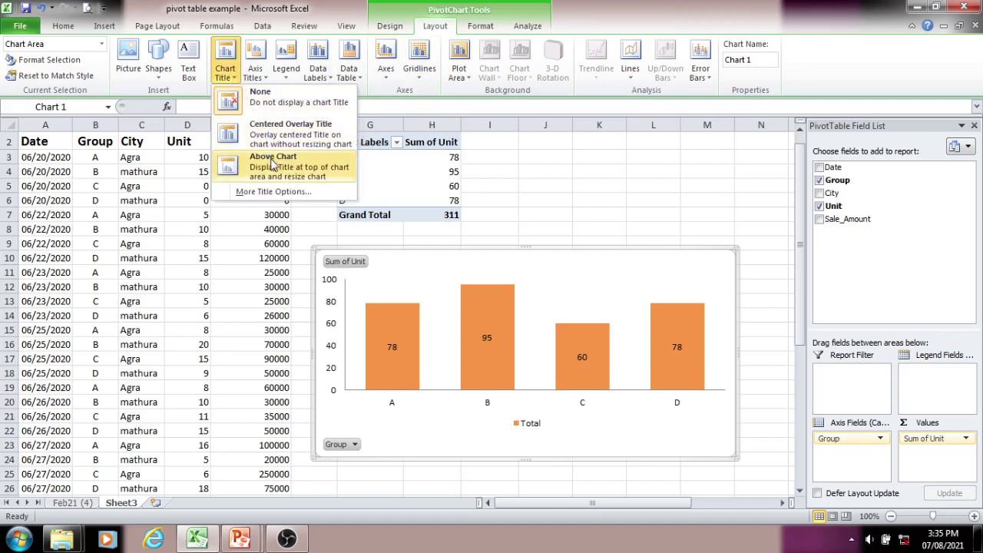
{"action": "left_click", "coordinate": [274, 165]}
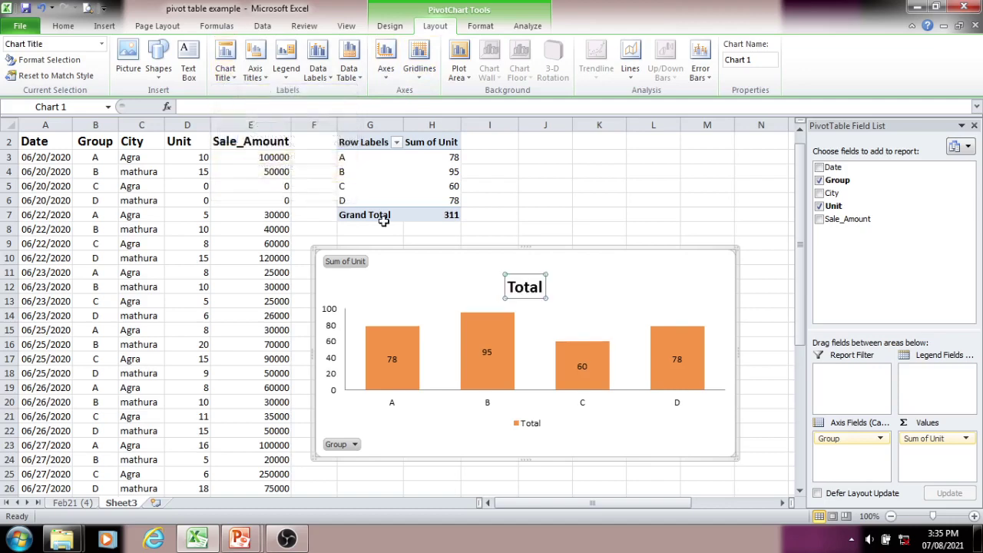
{"action": "left_click_drag", "start_coordinate": [520, 265], "coordinate": [521, 266]}
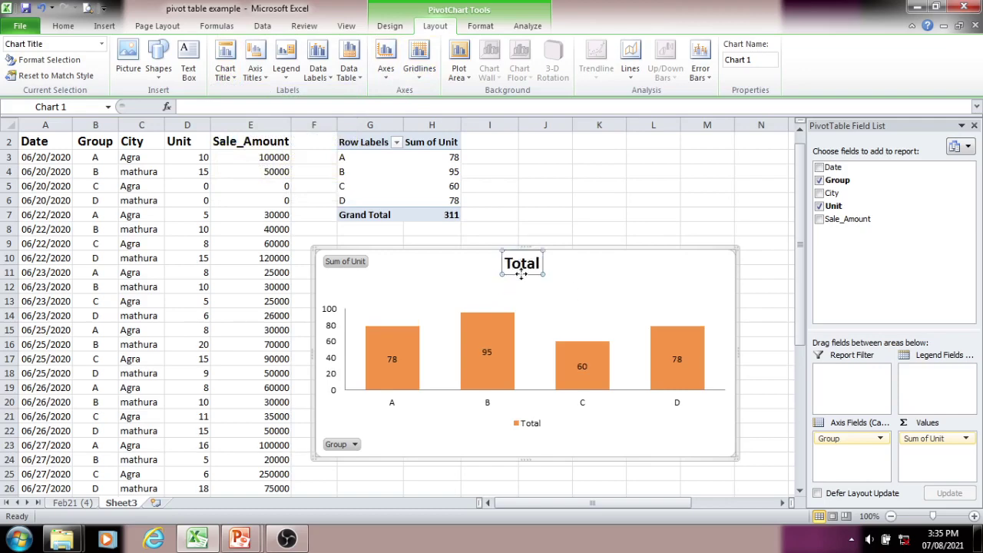
{"action": "left_click", "coordinate": [599, 200]}
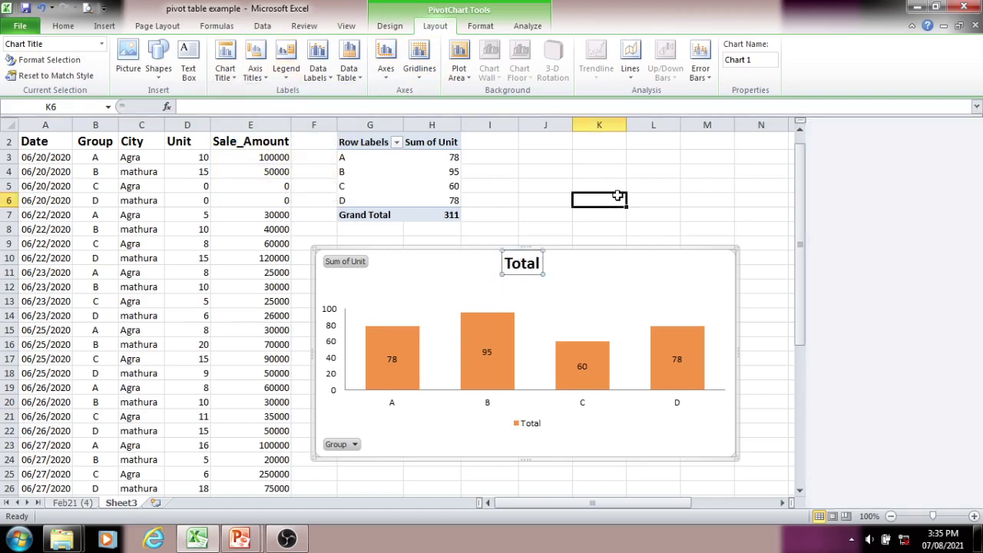
{"action": "left_click", "coordinate": [503, 290]}
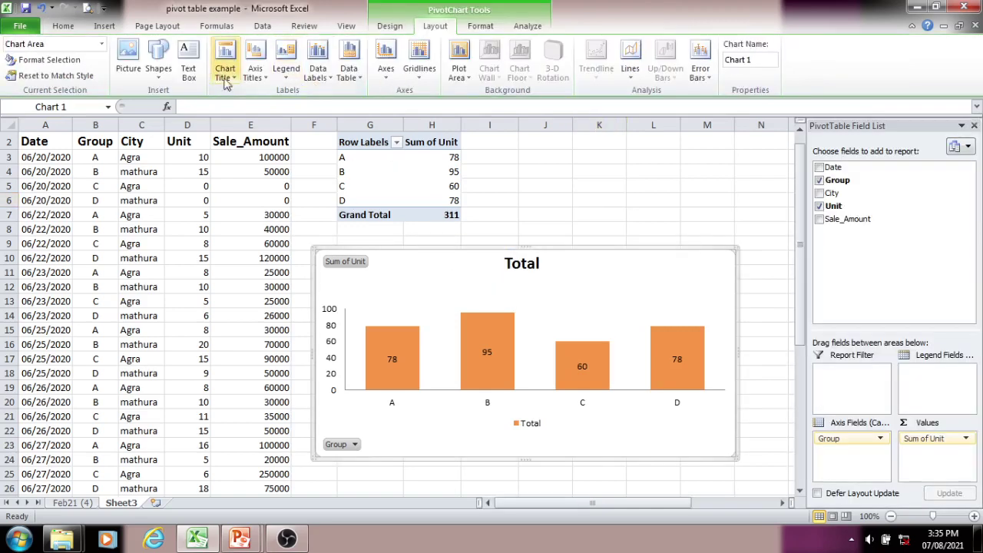
- Show the pivot chart's legend at right and center the data labels on the columns
{"action": "left_click", "coordinate": [264, 80]}
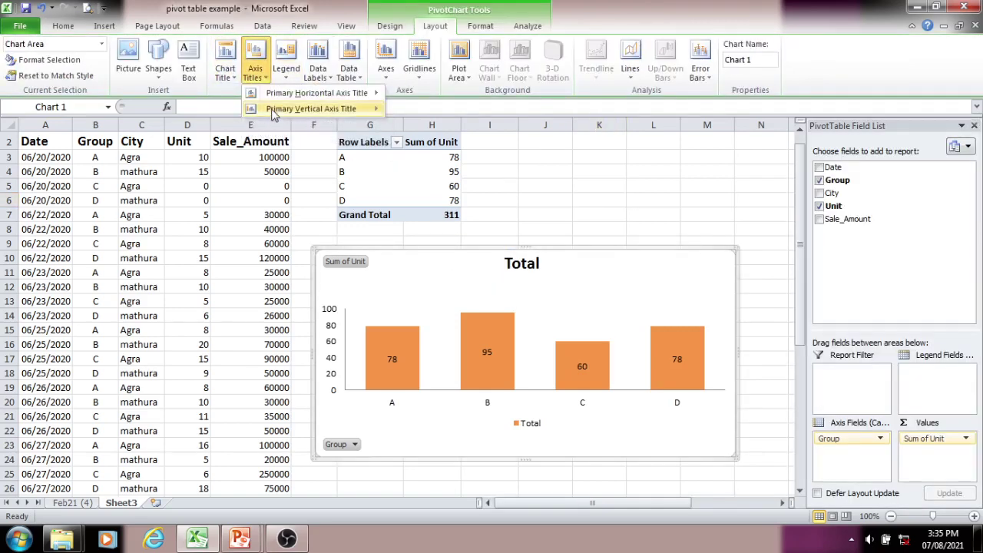
{"action": "mouse_move", "coordinate": [272, 112]}
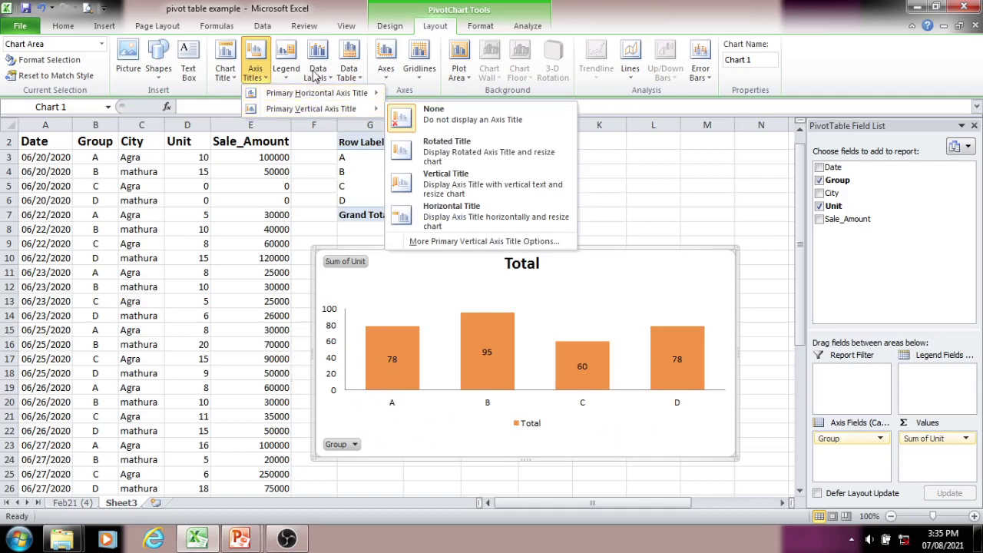
{"action": "left_click", "coordinate": [286, 73]}
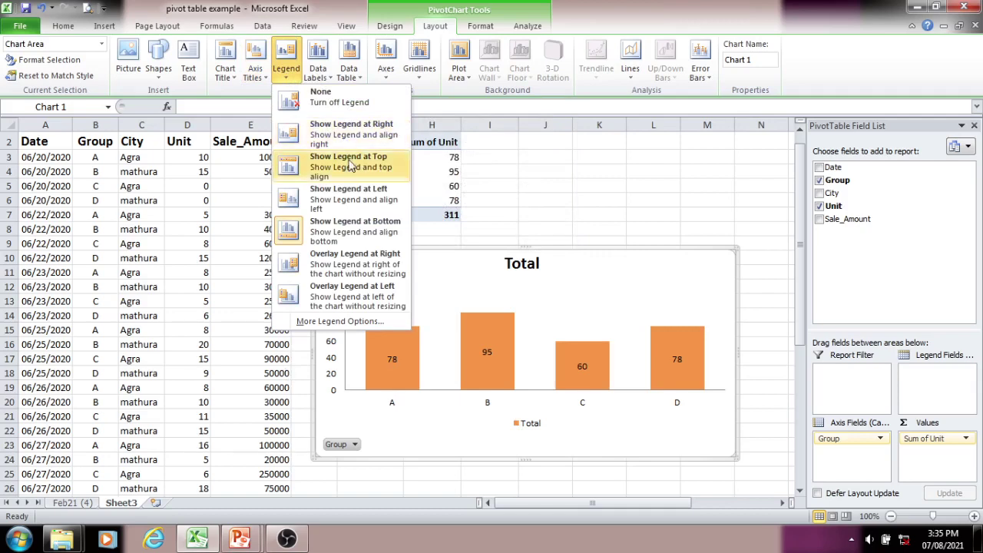
{"action": "left_click", "coordinate": [366, 142]}
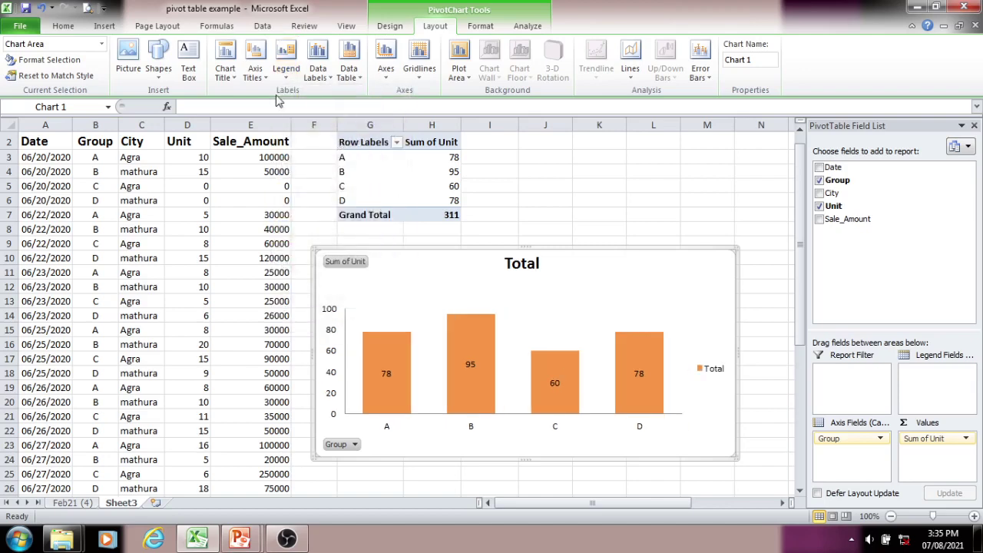
{"action": "left_click", "coordinate": [323, 80]}
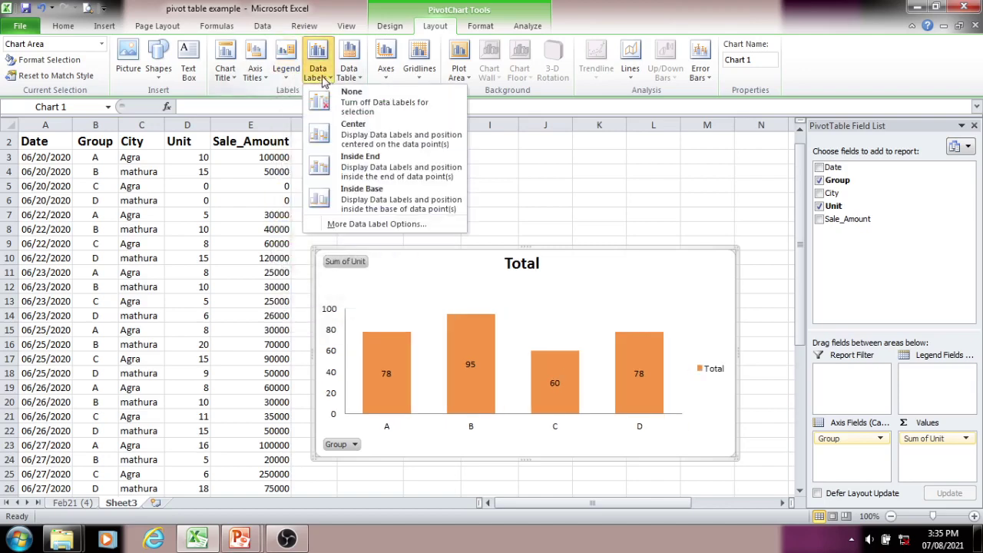
{"action": "left_click", "coordinate": [367, 138]}
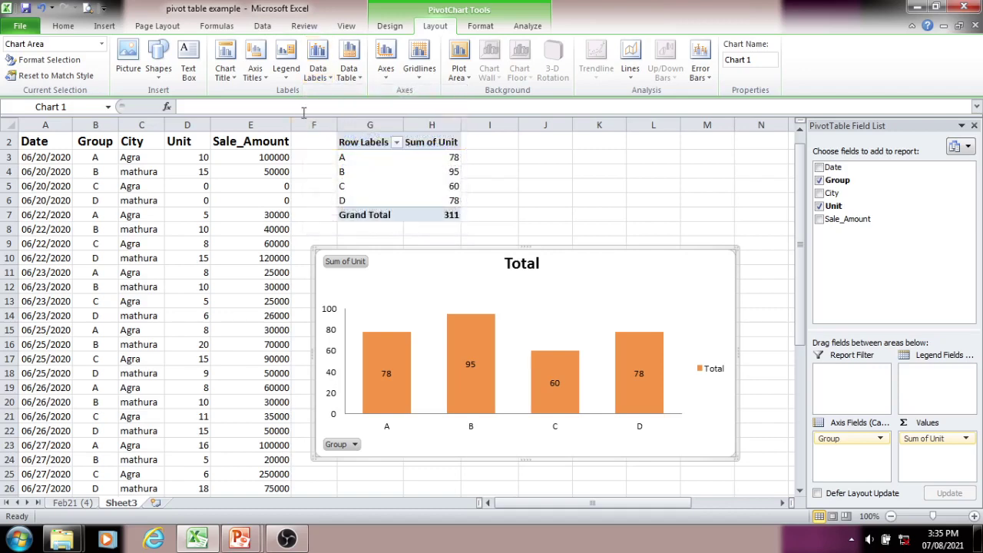
- Add major primary horizontal gridlines to the pivot chart
{"action": "left_click", "coordinate": [354, 75]}
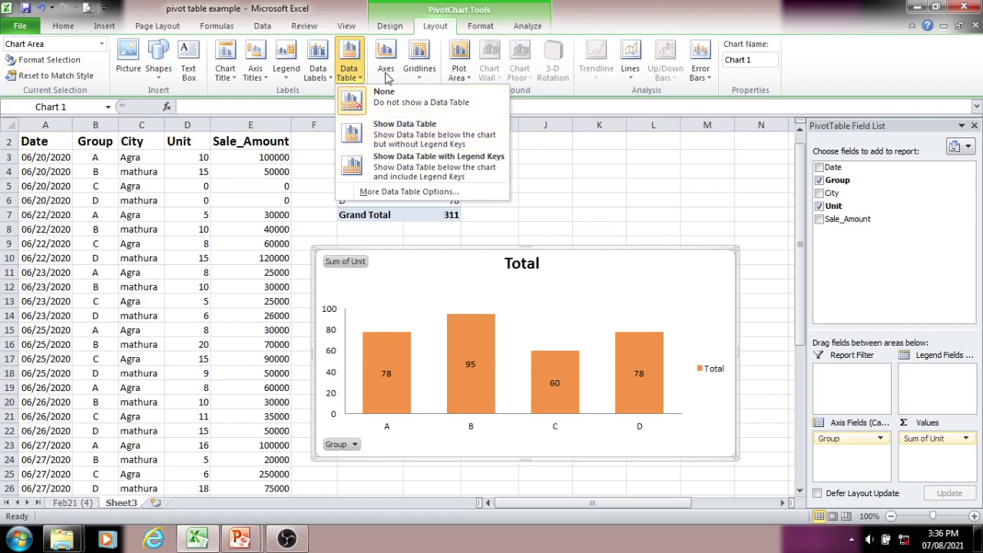
{"action": "mouse_move", "coordinate": [421, 82]}
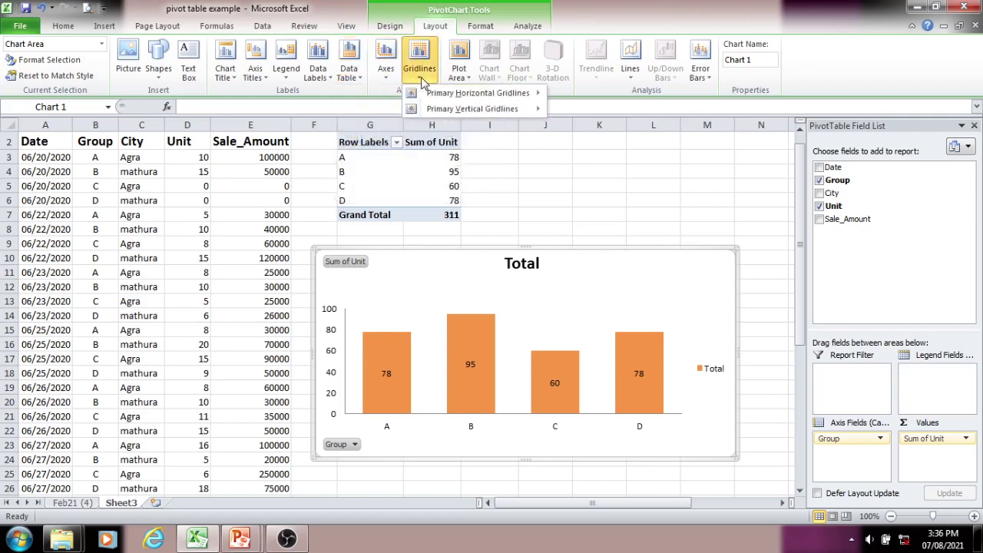
{"action": "mouse_move", "coordinate": [445, 93]}
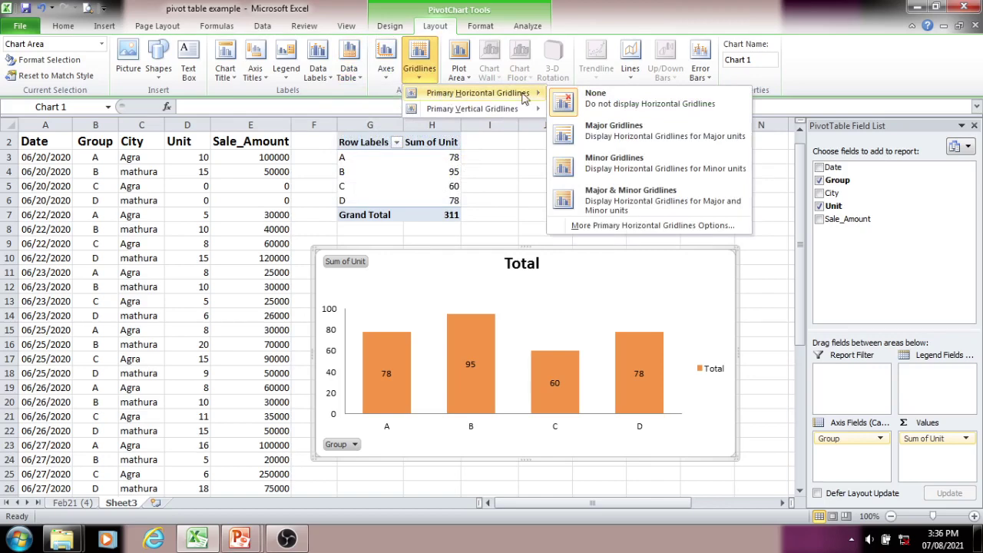
{"action": "left_click", "coordinate": [600, 144]}
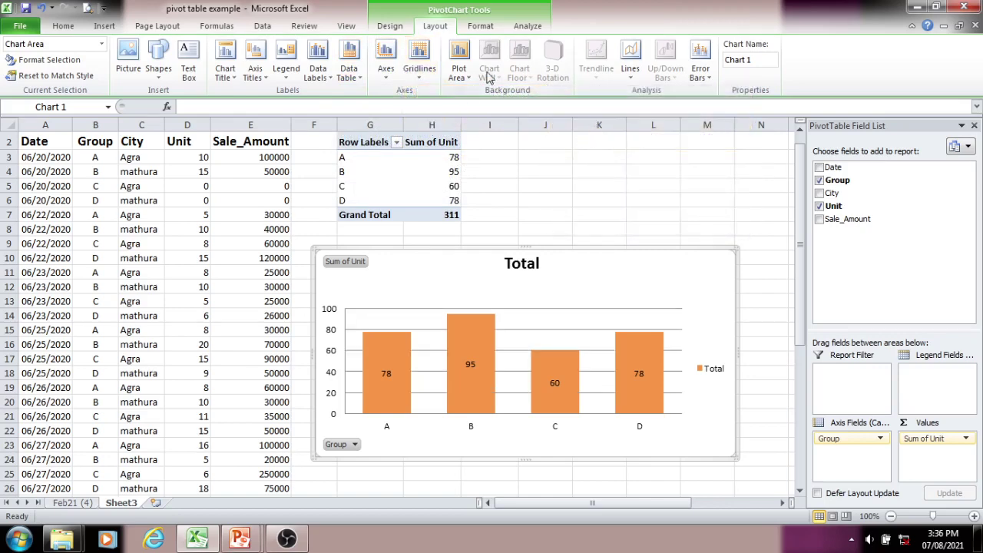
- Examine the Plot Area and Lines options and the shape formatting tools for the pivot chart
{"action": "left_click", "coordinate": [458, 71]}
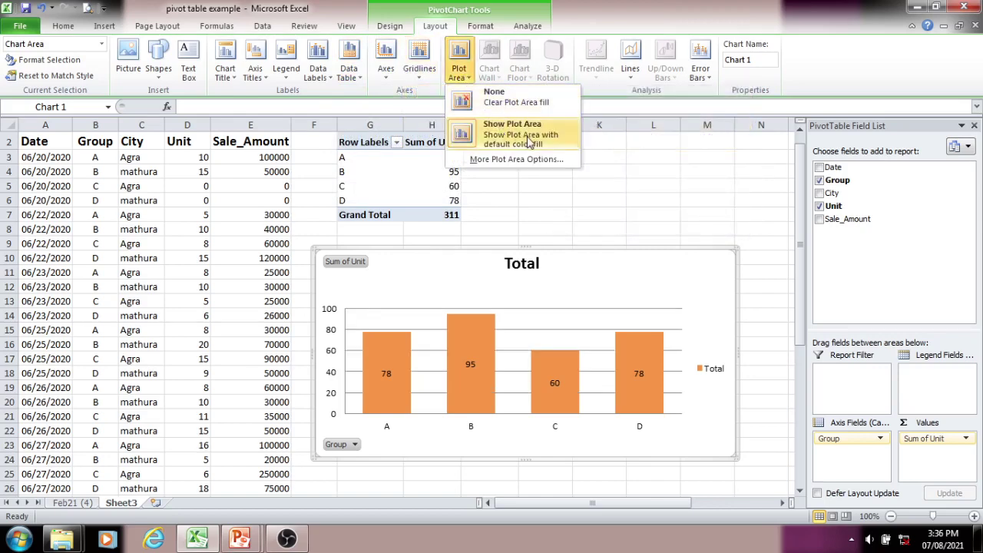
{"action": "left_click", "coordinate": [627, 144]}
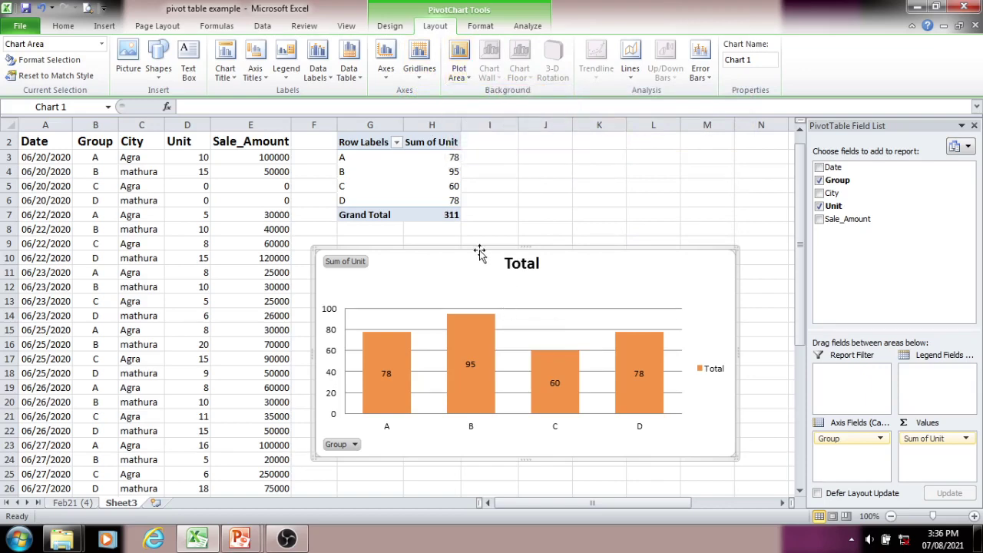
{"action": "left_click", "coordinate": [630, 73]}
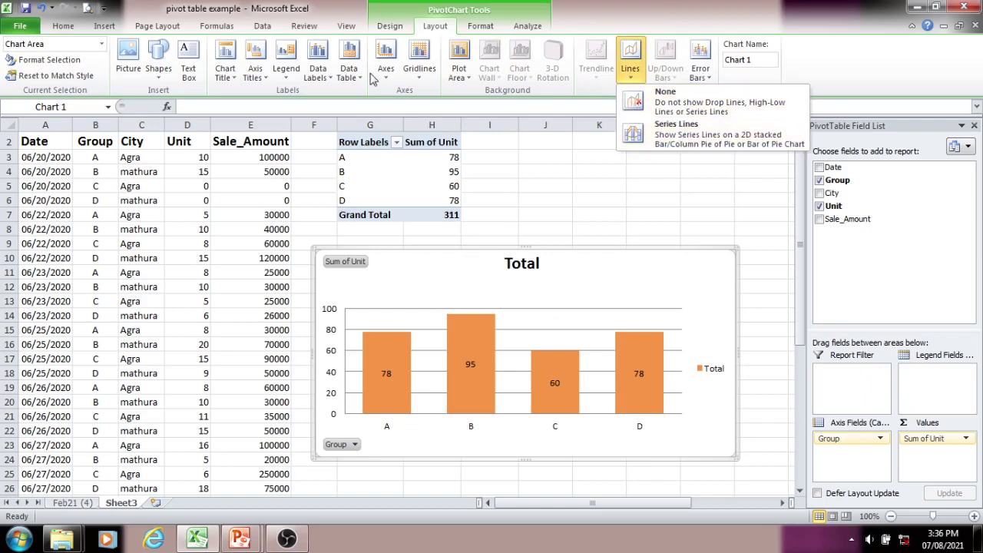
{"action": "left_click", "coordinate": [479, 26]}
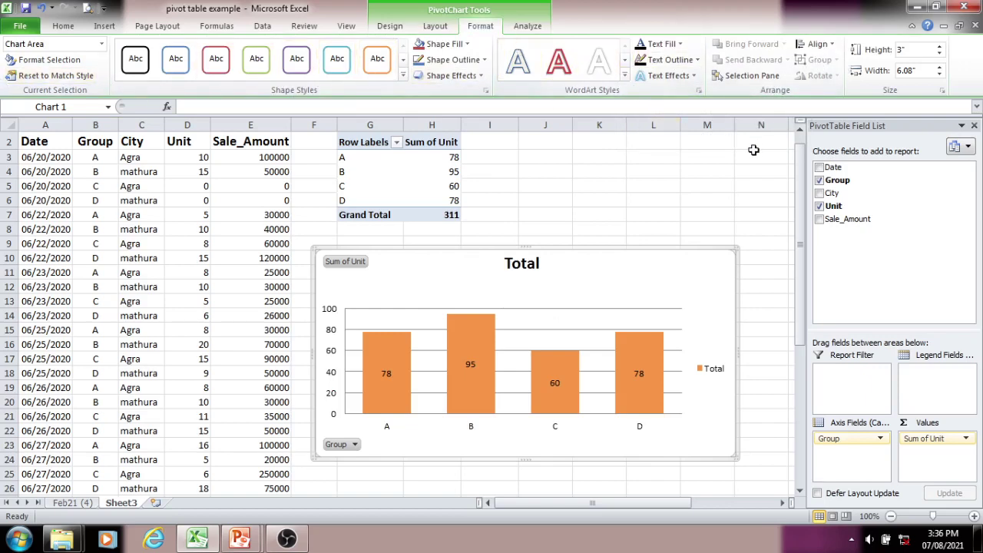
{"action": "left_click", "coordinate": [527, 26]}
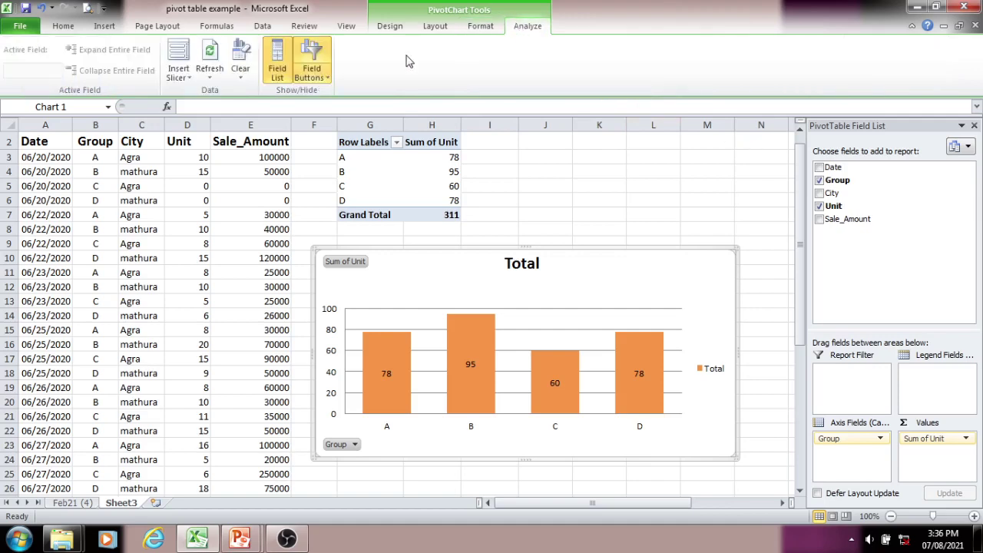
- Toggle the field list off and on, and review the field button choices and the fields available for slicers
{"action": "left_click", "coordinate": [277, 71]}
{"action": "left_click", "coordinate": [277, 72]}
{"action": "left_click", "coordinate": [327, 78]}
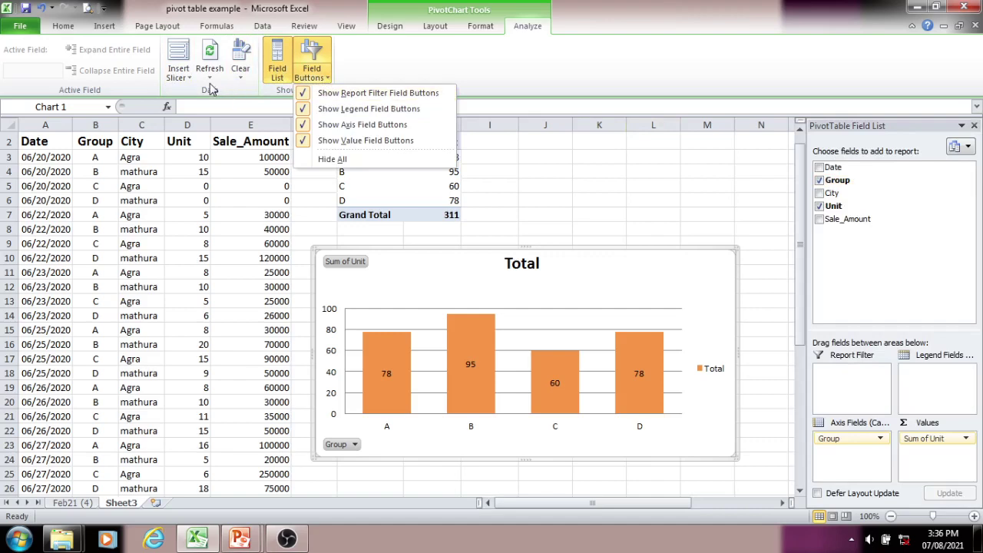
{"action": "left_click", "coordinate": [178, 77]}
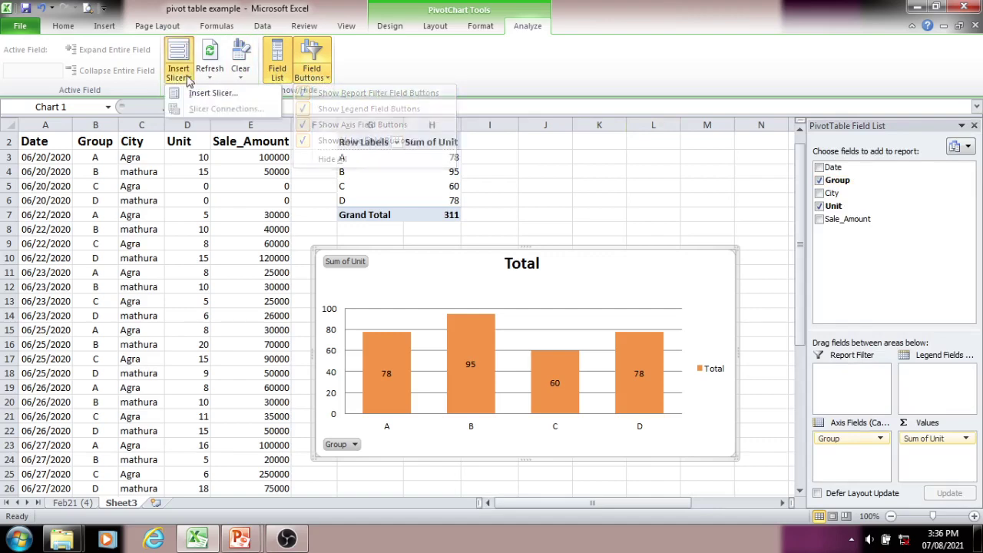
{"action": "left_click", "coordinate": [202, 93]}
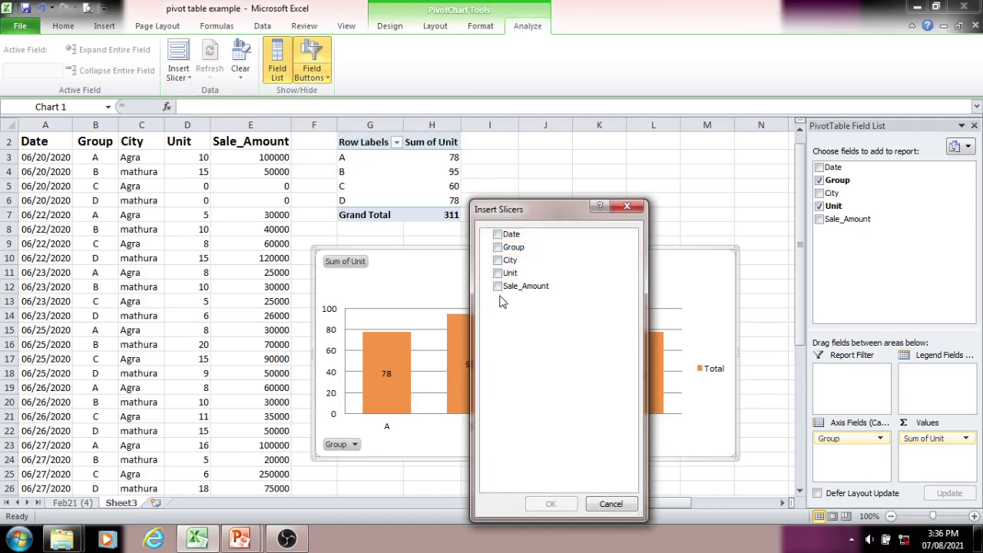
{"action": "left_click", "coordinate": [627, 205]}
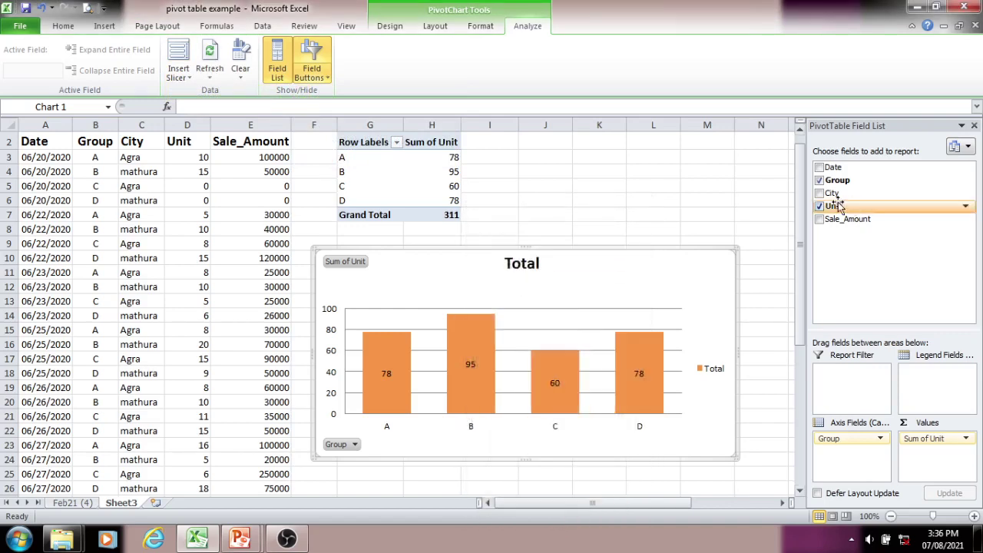
{"action": "left_click", "coordinate": [484, 27]}
{"action": "left_click", "coordinate": [435, 28]}
{"action": "left_click", "coordinate": [390, 28]}
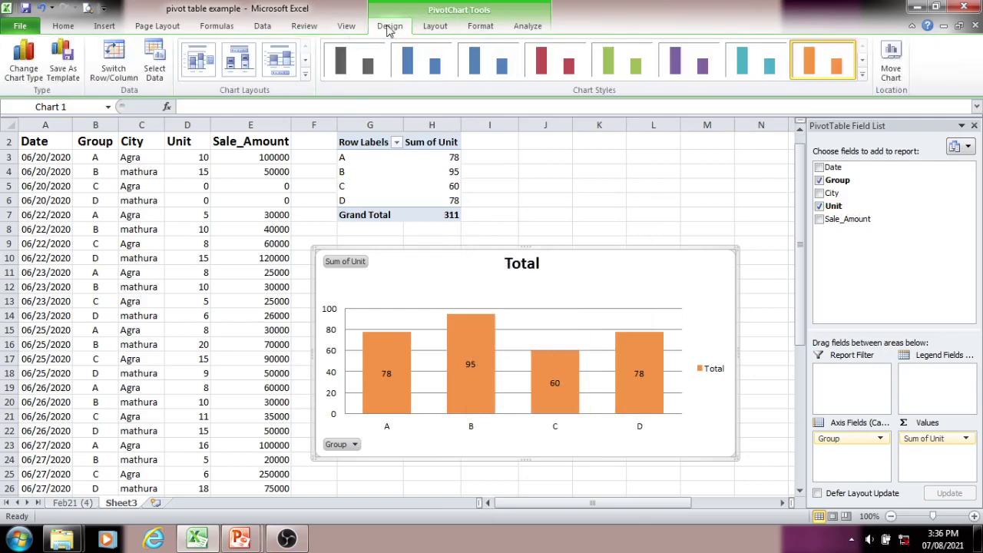
{"action": "left_click", "coordinate": [435, 26]}
{"action": "left_click", "coordinate": [480, 26]}
{"action": "left_click", "coordinate": [527, 26]}
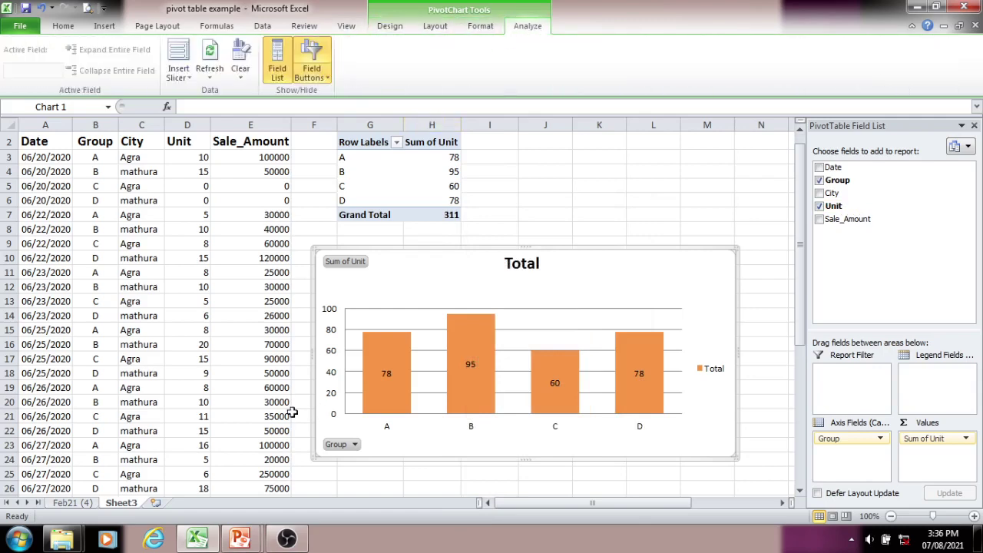
- Switch to the running PowerPoint slide show and advance past the PivotChart example slide
{"action": "mouse_move", "coordinate": [238, 541]}
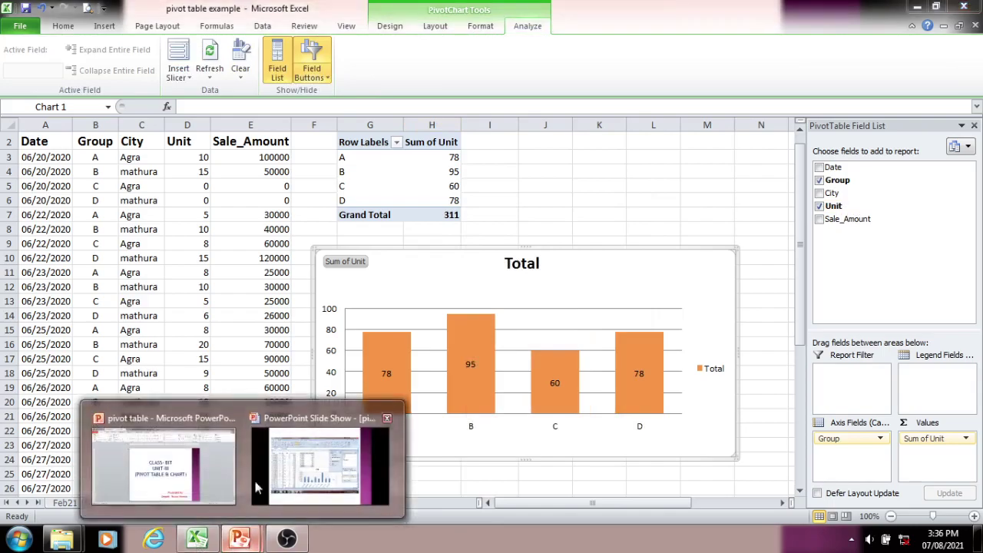
{"action": "left_click", "coordinate": [325, 453]}
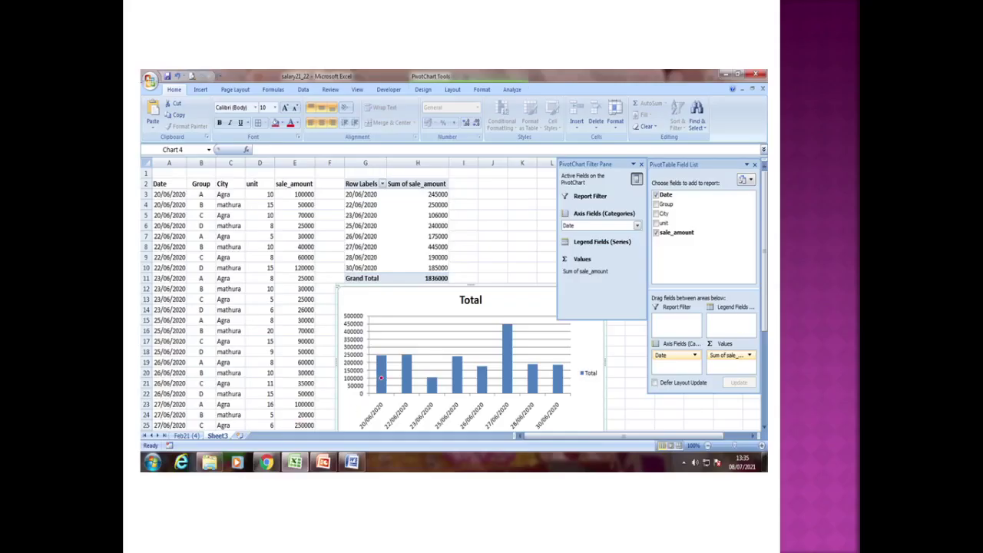
{"action": "left_click", "coordinate": [386, 392]}
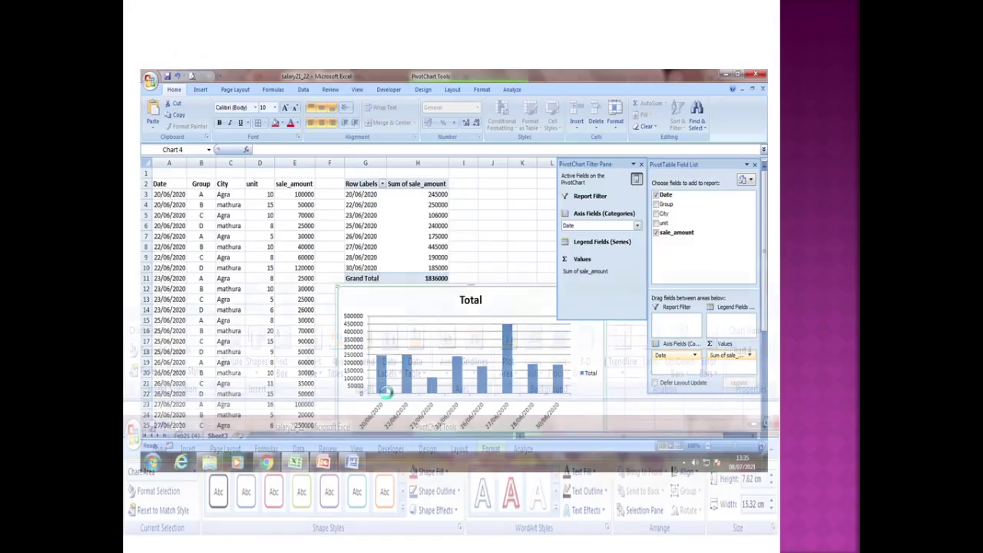